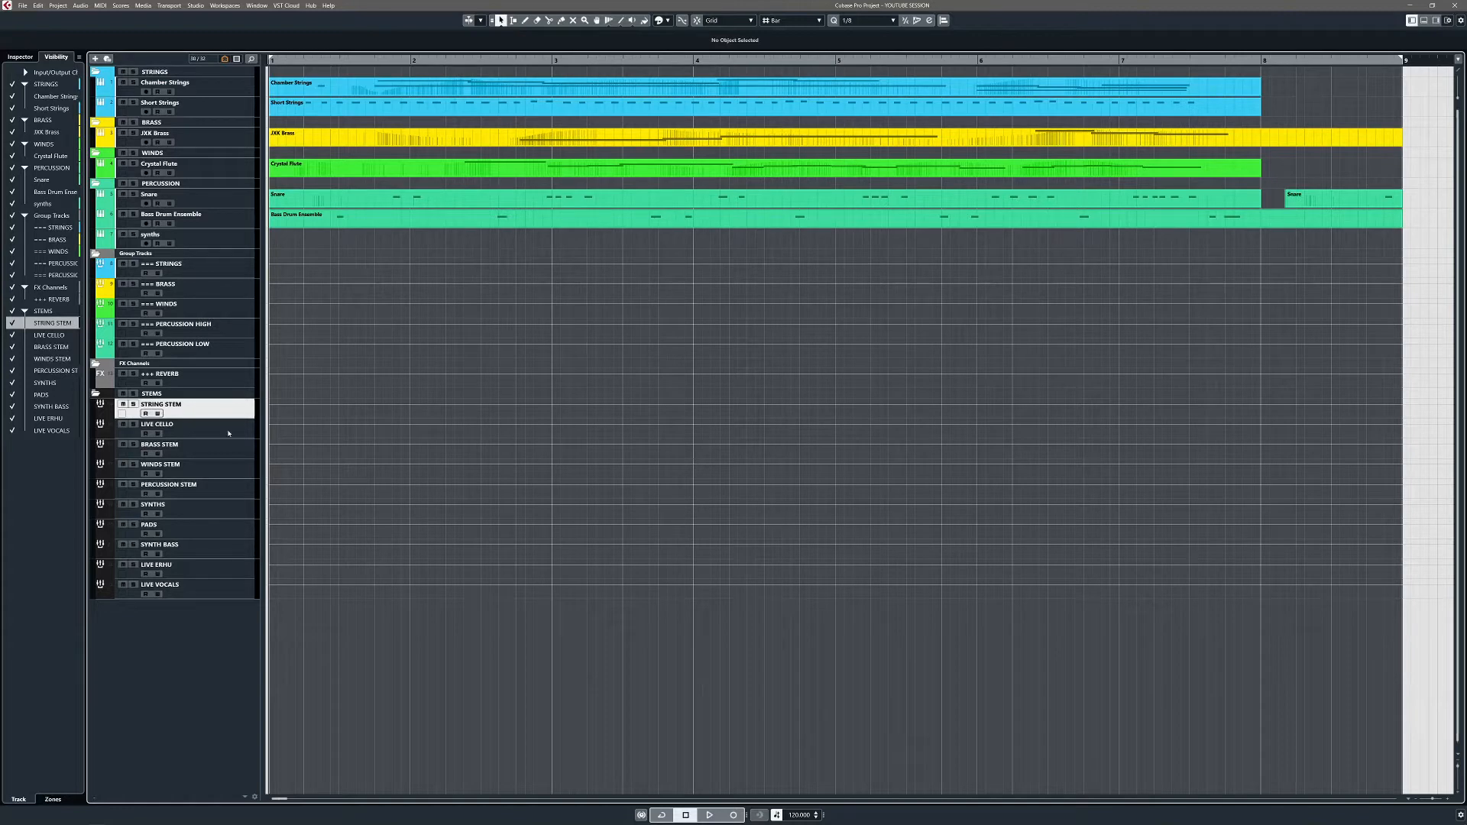
# Step: Step through the stem tracks, ending with the LIVE VOCALS track selected
pyautogui.click(228, 433)
pyautogui.click(225, 454)
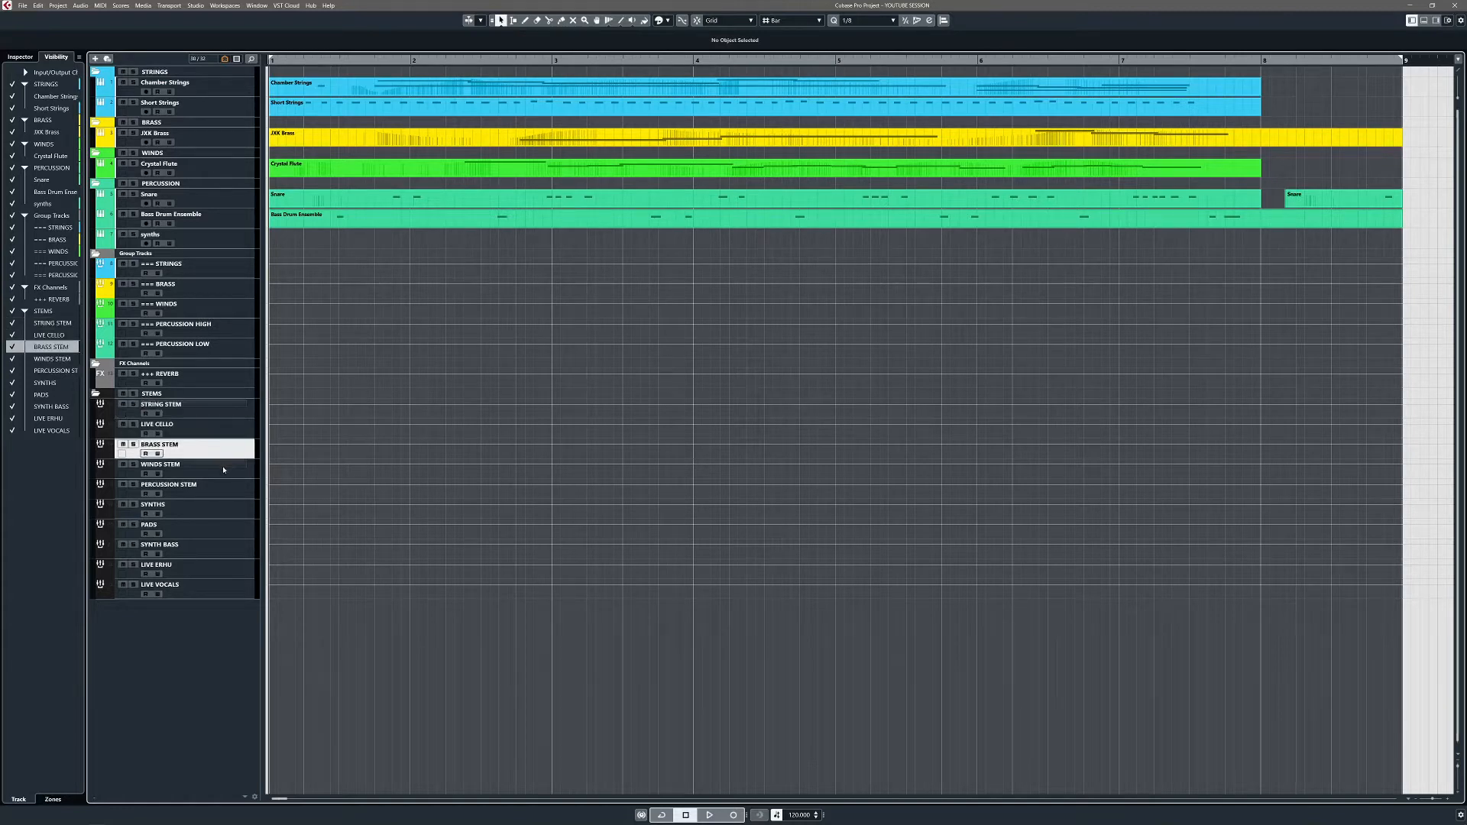
pyautogui.click(223, 493)
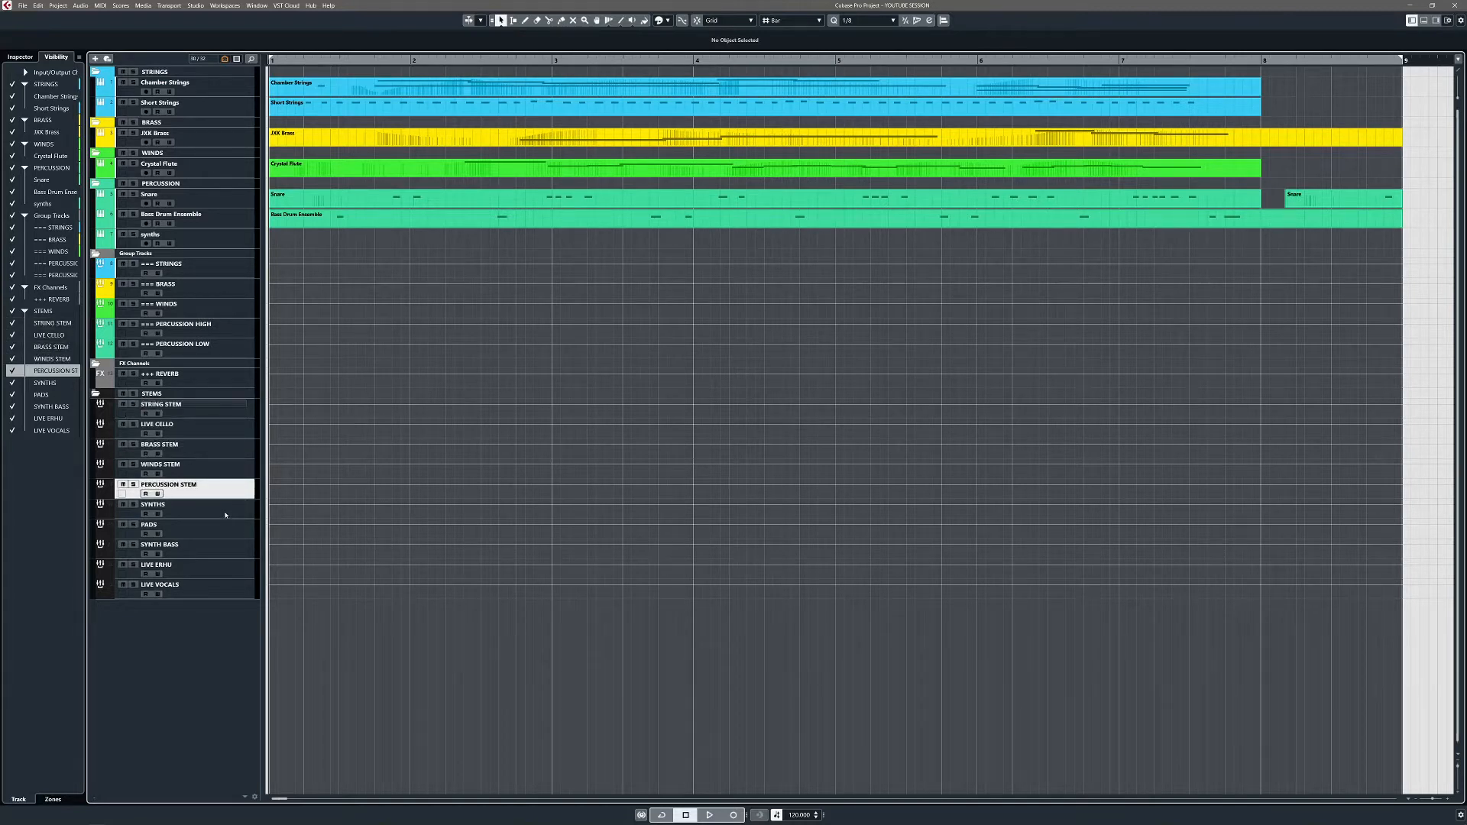
pyautogui.click(225, 515)
pyautogui.click(221, 594)
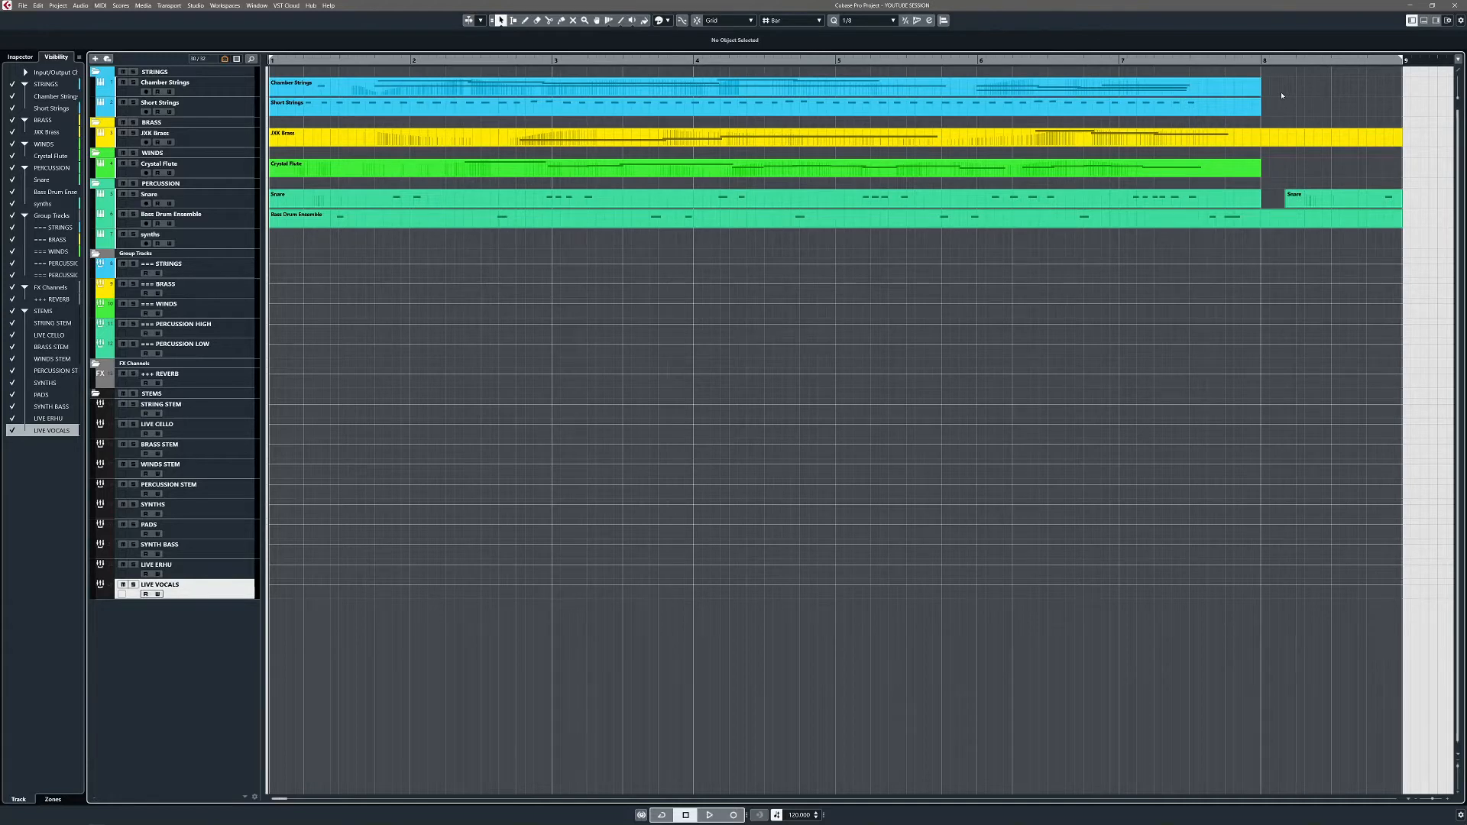
# Step: Run the Ctrl+A macro to hide unused stems, then queue and clear the four stems before closing the export
pyautogui.hotkey('ctrl', 'a')
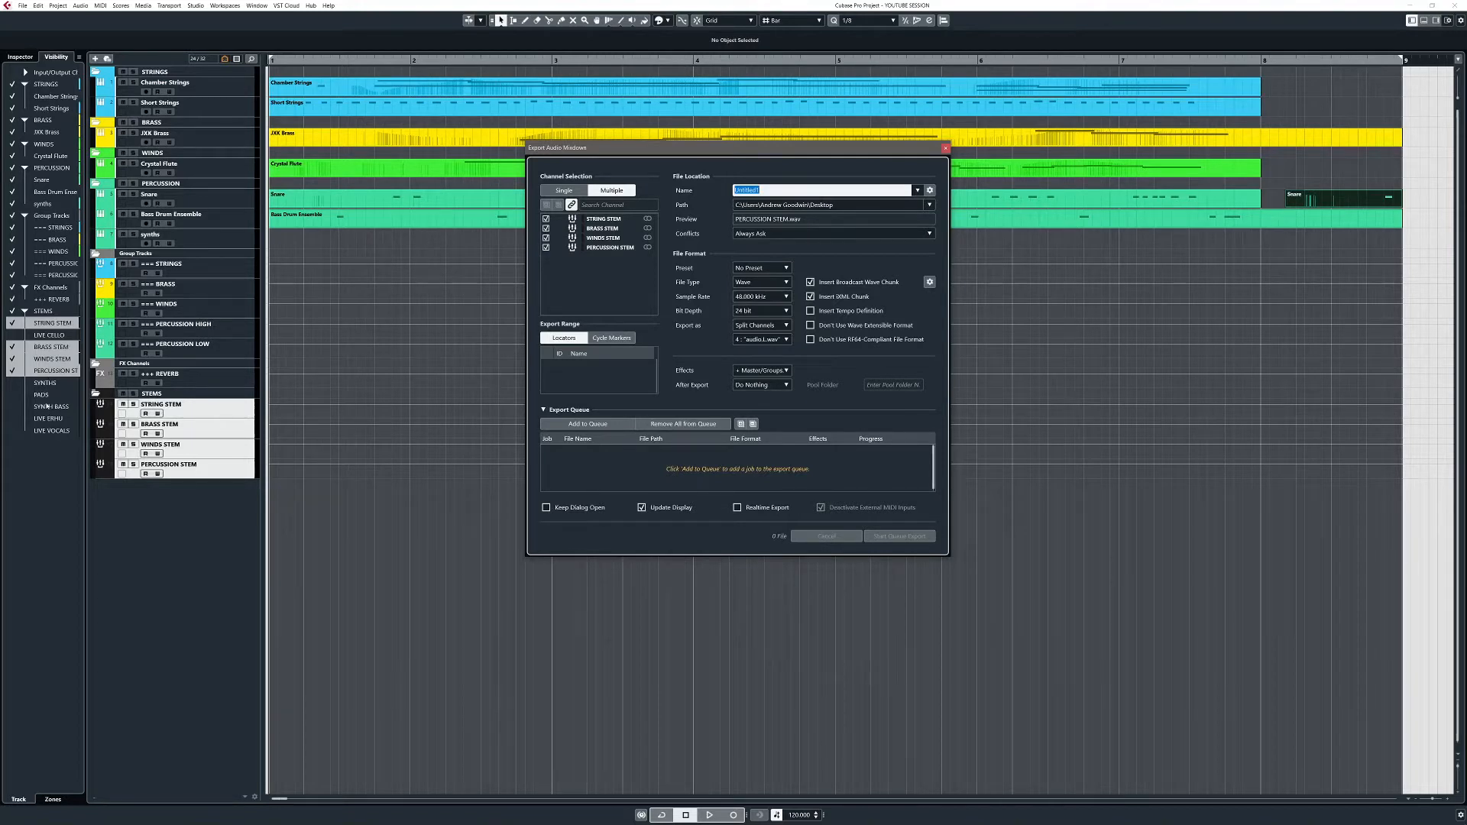
pyautogui.click(577, 425)
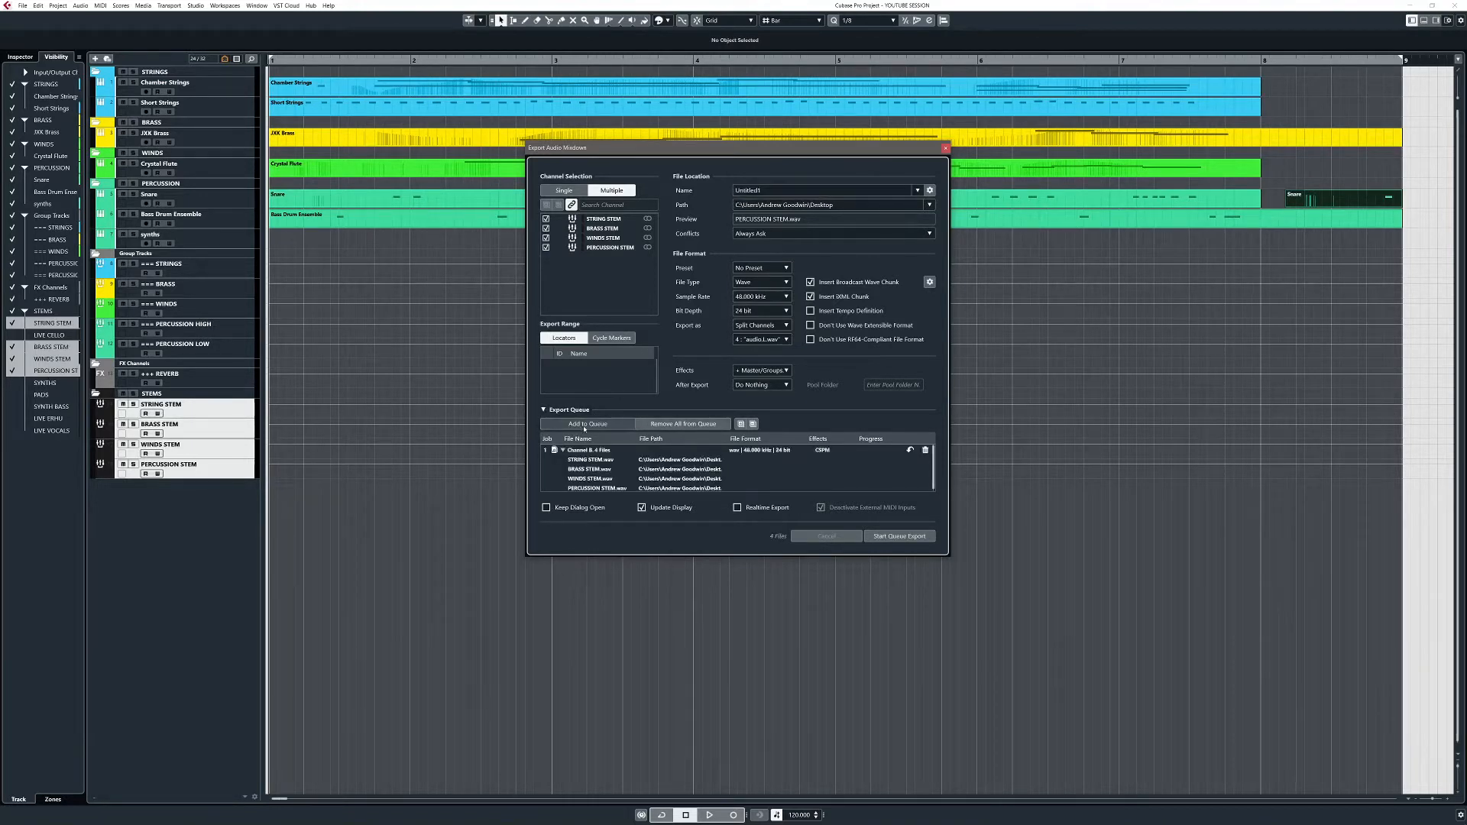
pyautogui.click(690, 425)
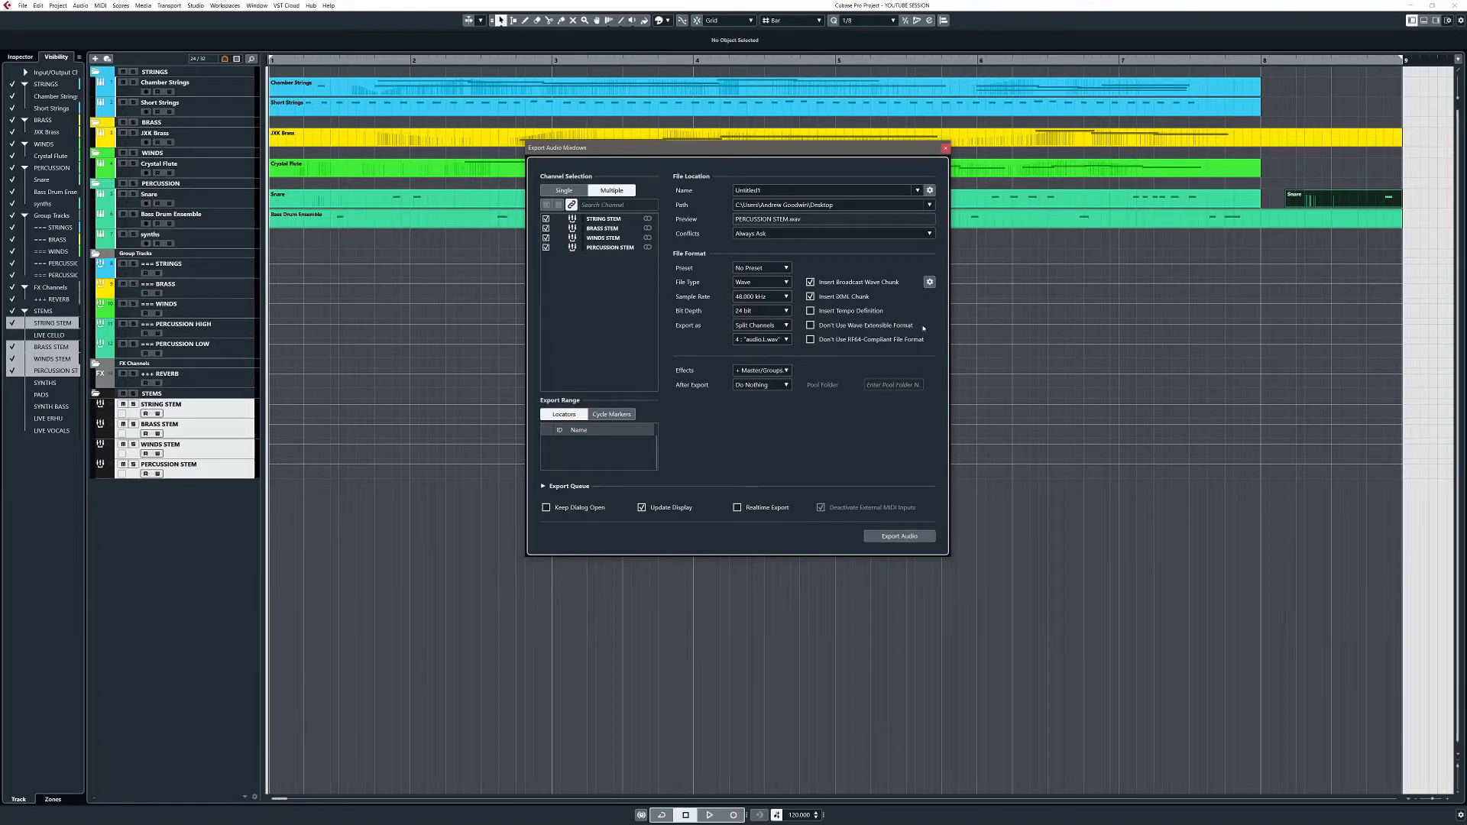
pyautogui.click(946, 147)
# Step: Unhide LIVE CELLO and the other hidden stem tracks, then reselect only STRING STEM
pyautogui.click(13, 335)
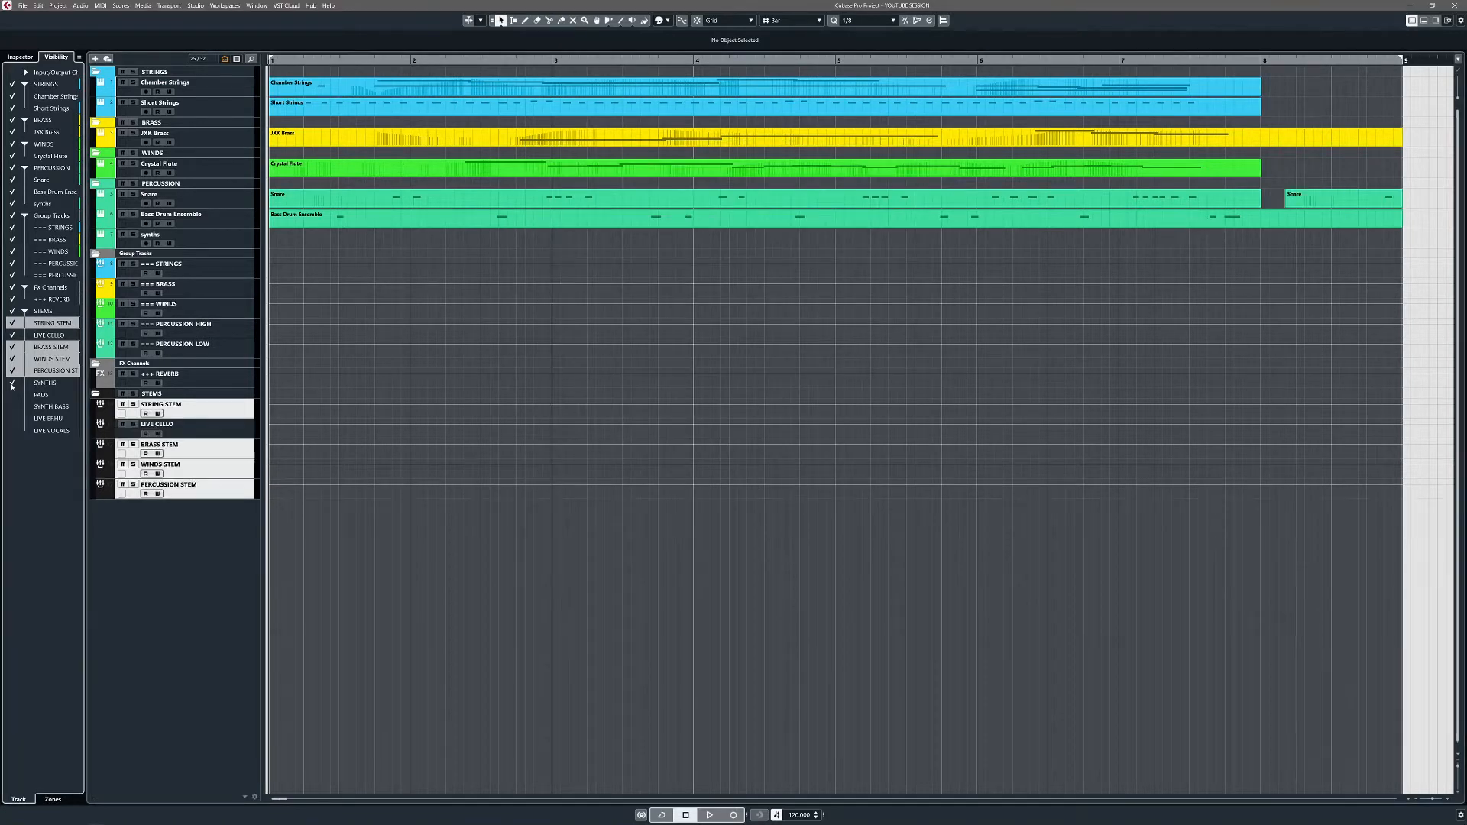
pyautogui.click(12, 383)
pyautogui.click(12, 395)
pyautogui.click(12, 407)
pyautogui.click(13, 419)
pyautogui.click(12, 431)
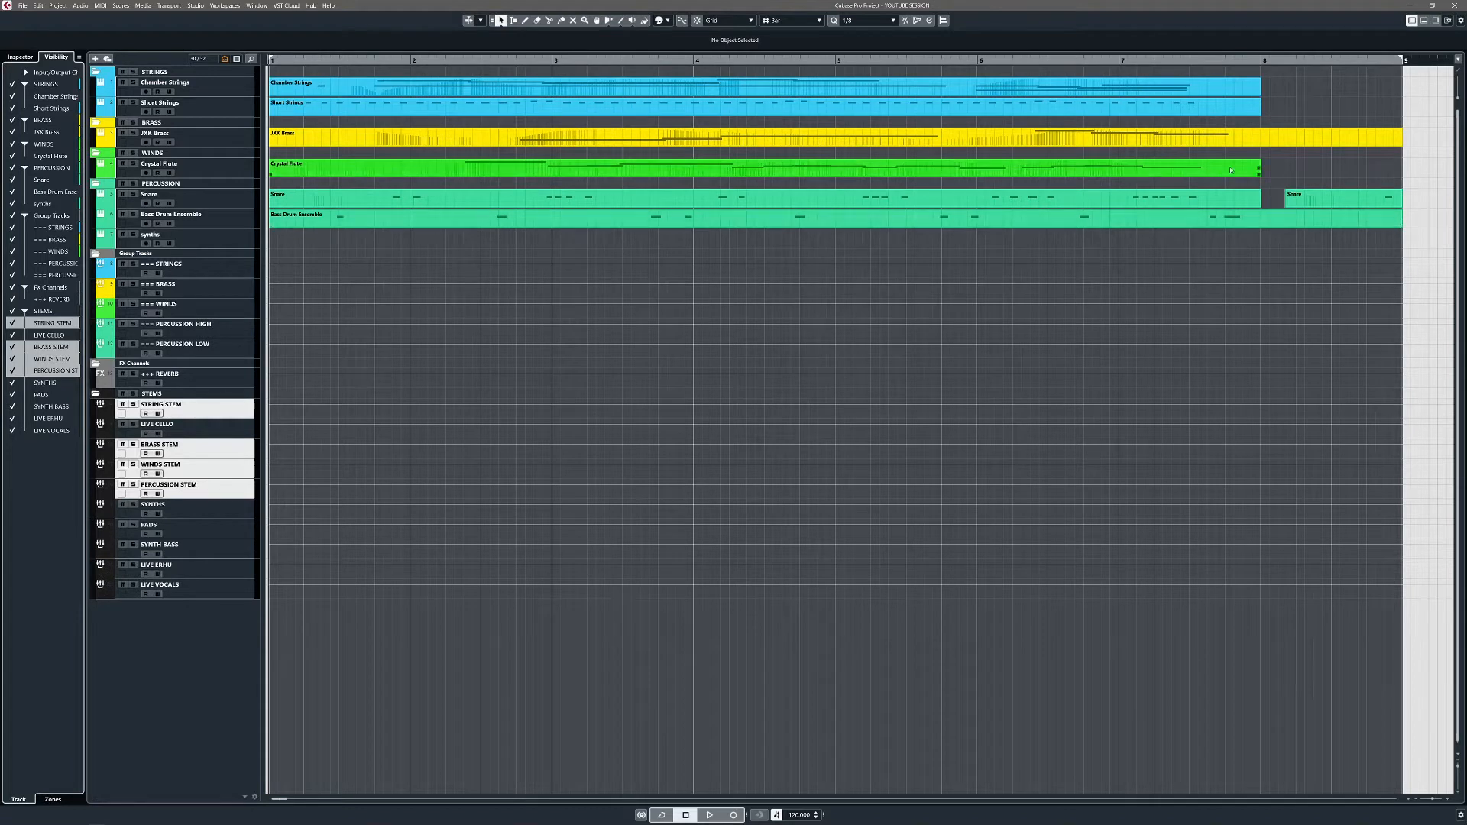
pyautogui.click(202, 406)
pyautogui.click(201, 428)
pyautogui.click(223, 410)
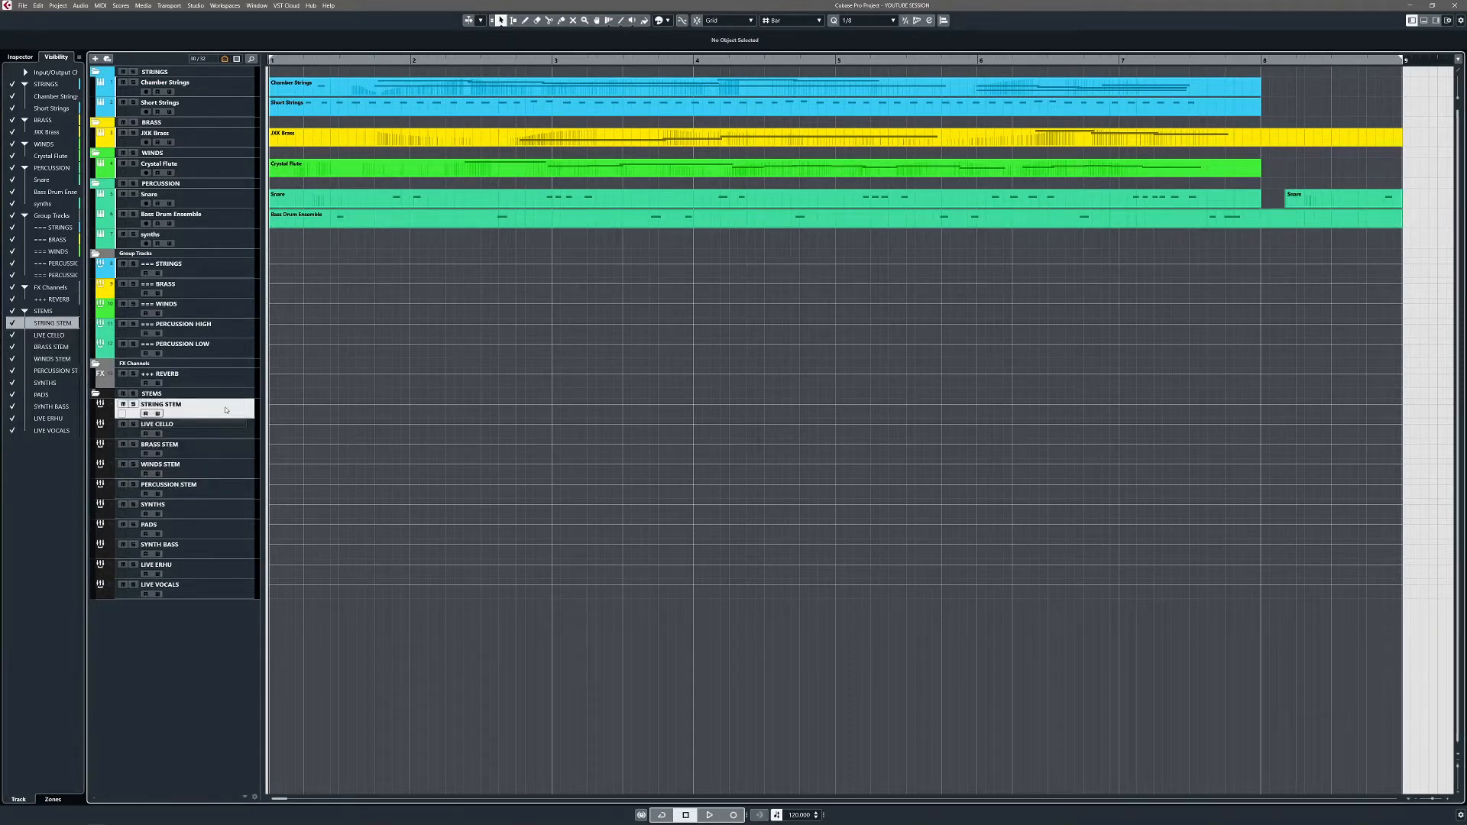
# Step: Copy the Bass Drum Ensemble part onto the selected synths track's lane
pyautogui.click(750, 173)
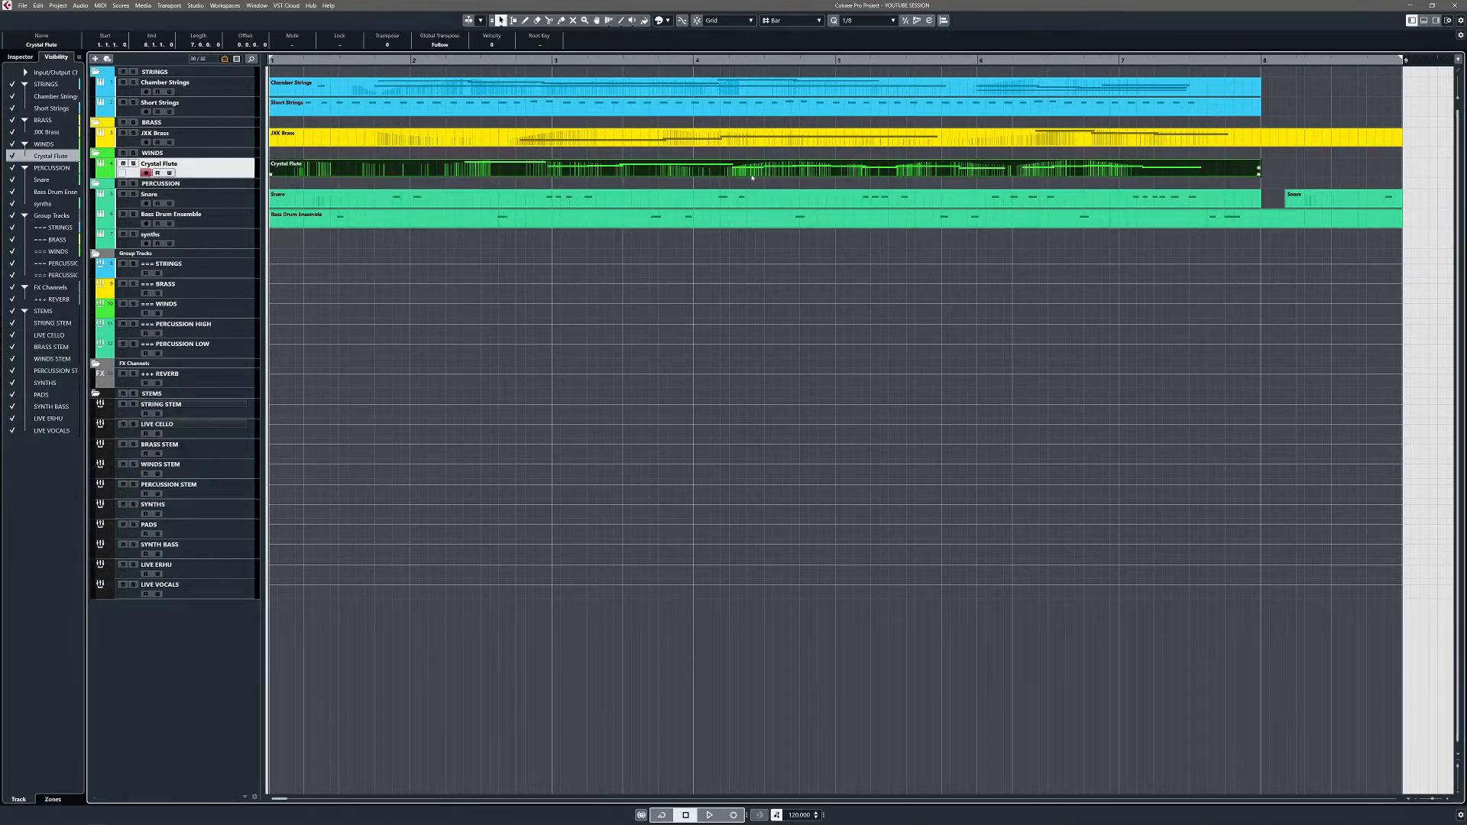
pyautogui.click(754, 198)
pyautogui.click(766, 175)
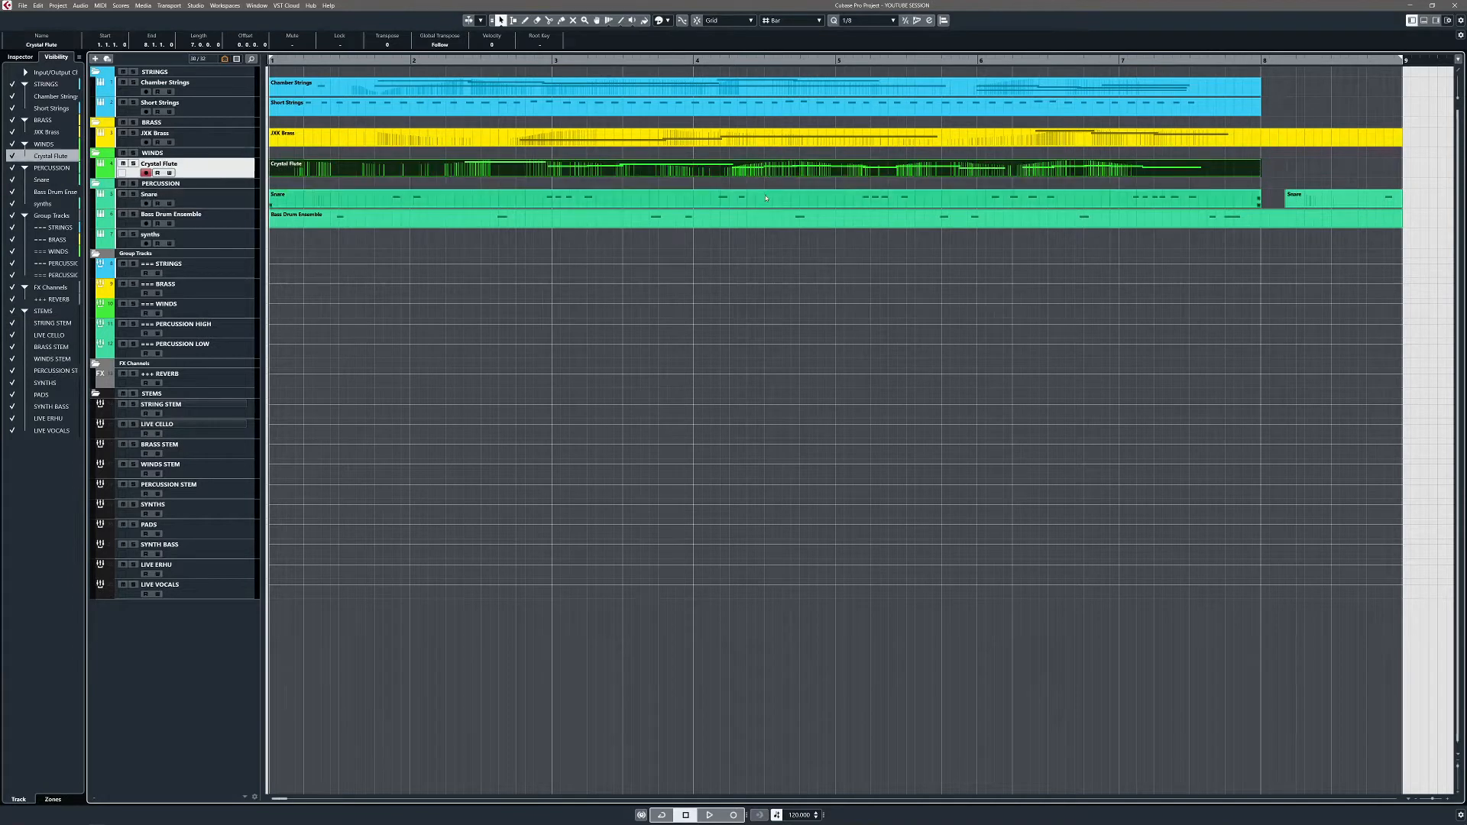
pyautogui.click(765, 198)
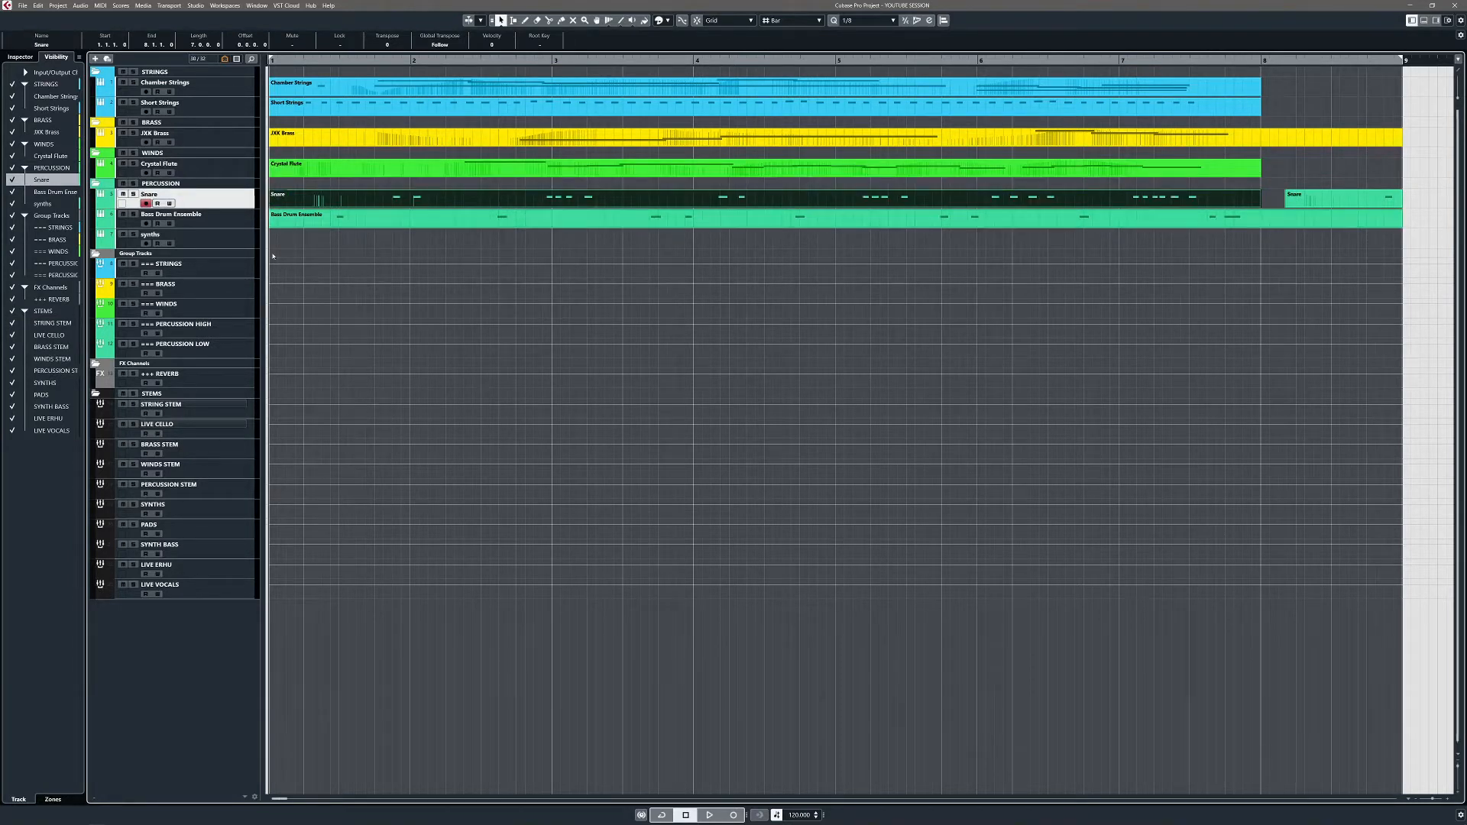
pyautogui.click(302, 243)
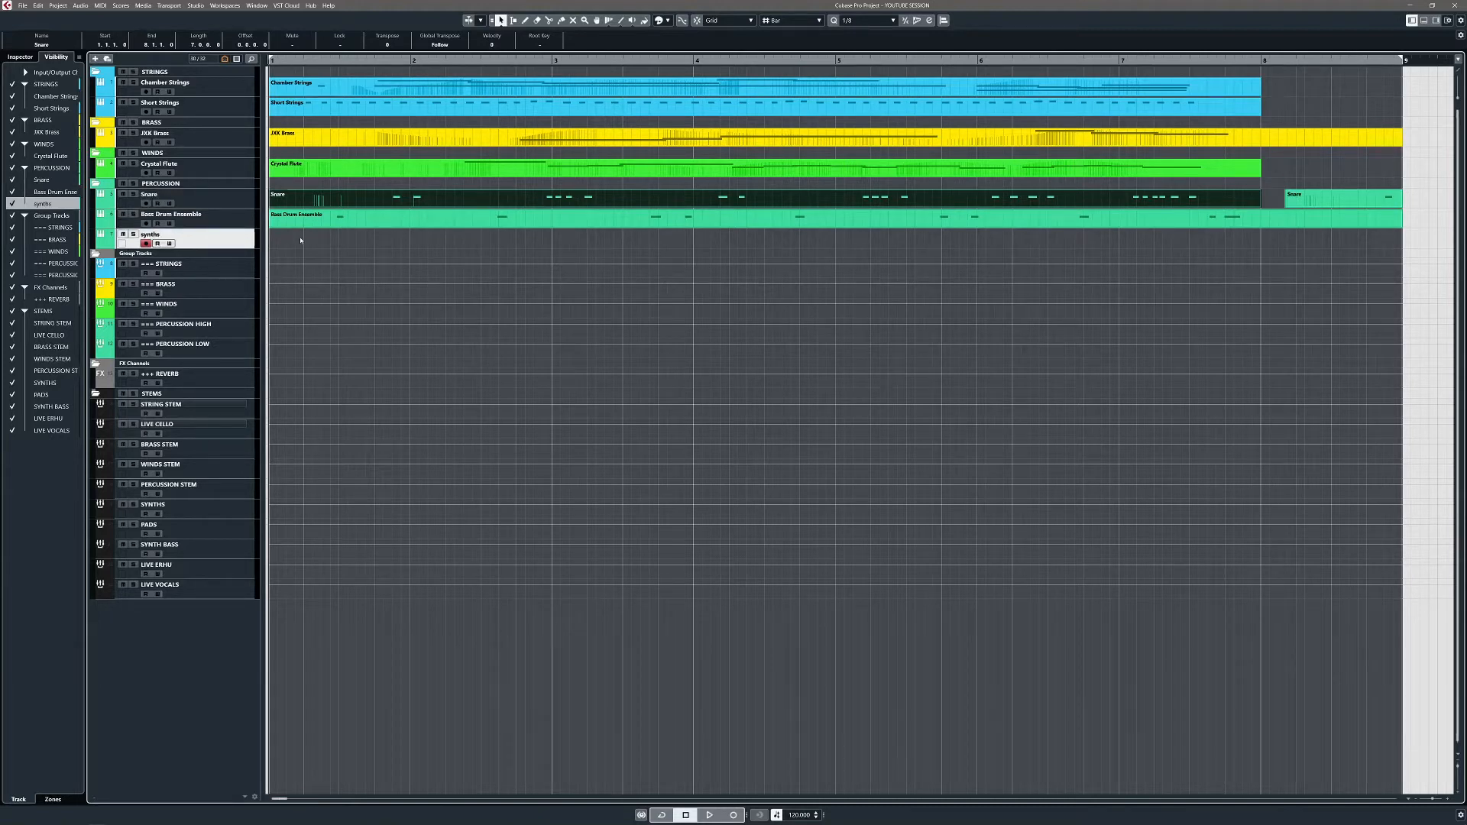
pyautogui.moveTo(334, 225); pyautogui.dragTo(334, 242)
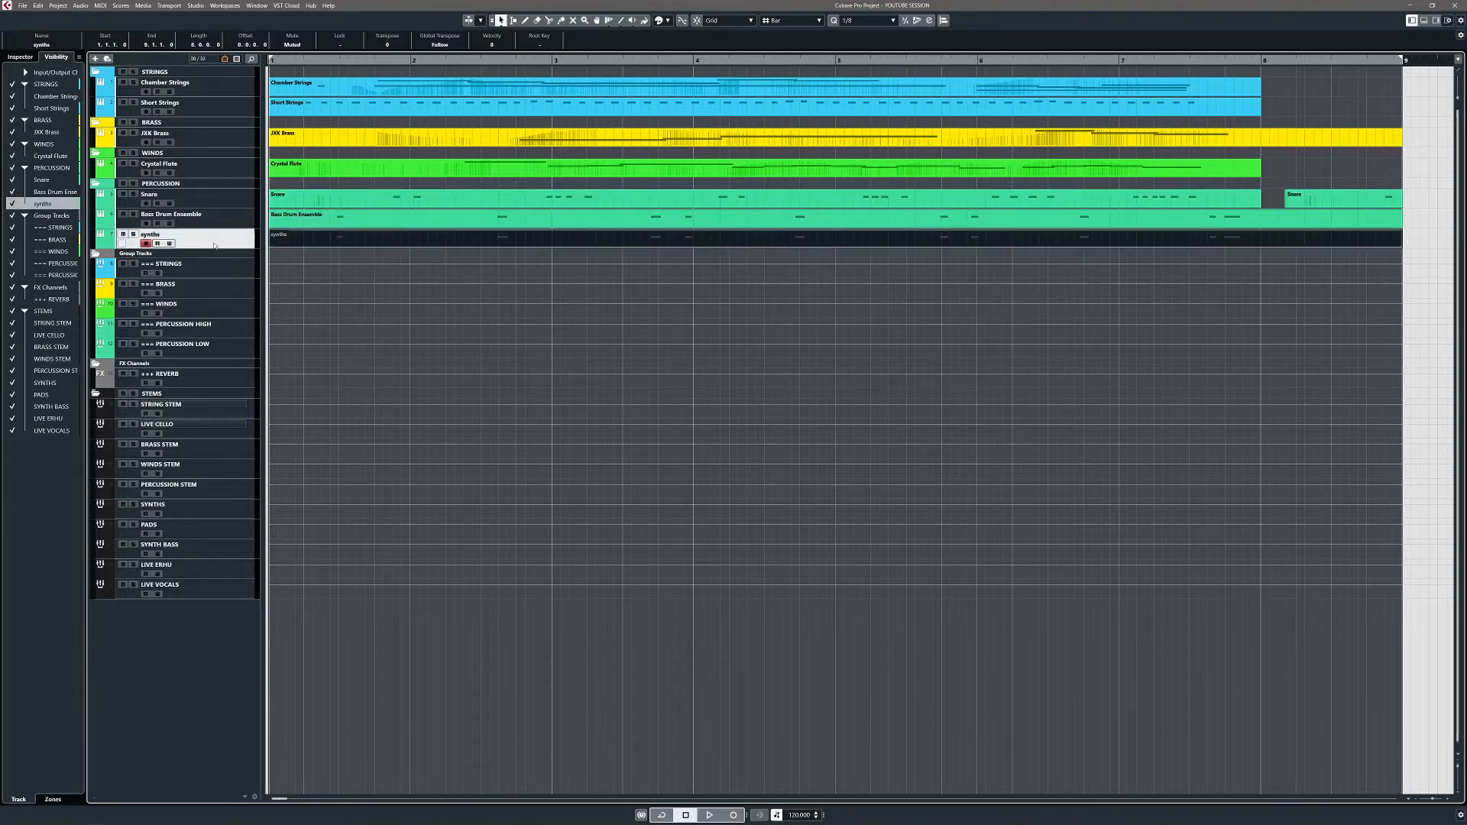
pyautogui.hotkey('shift', 'c')
# Step: Colour the synths track pink
pyautogui.click(714, 456)
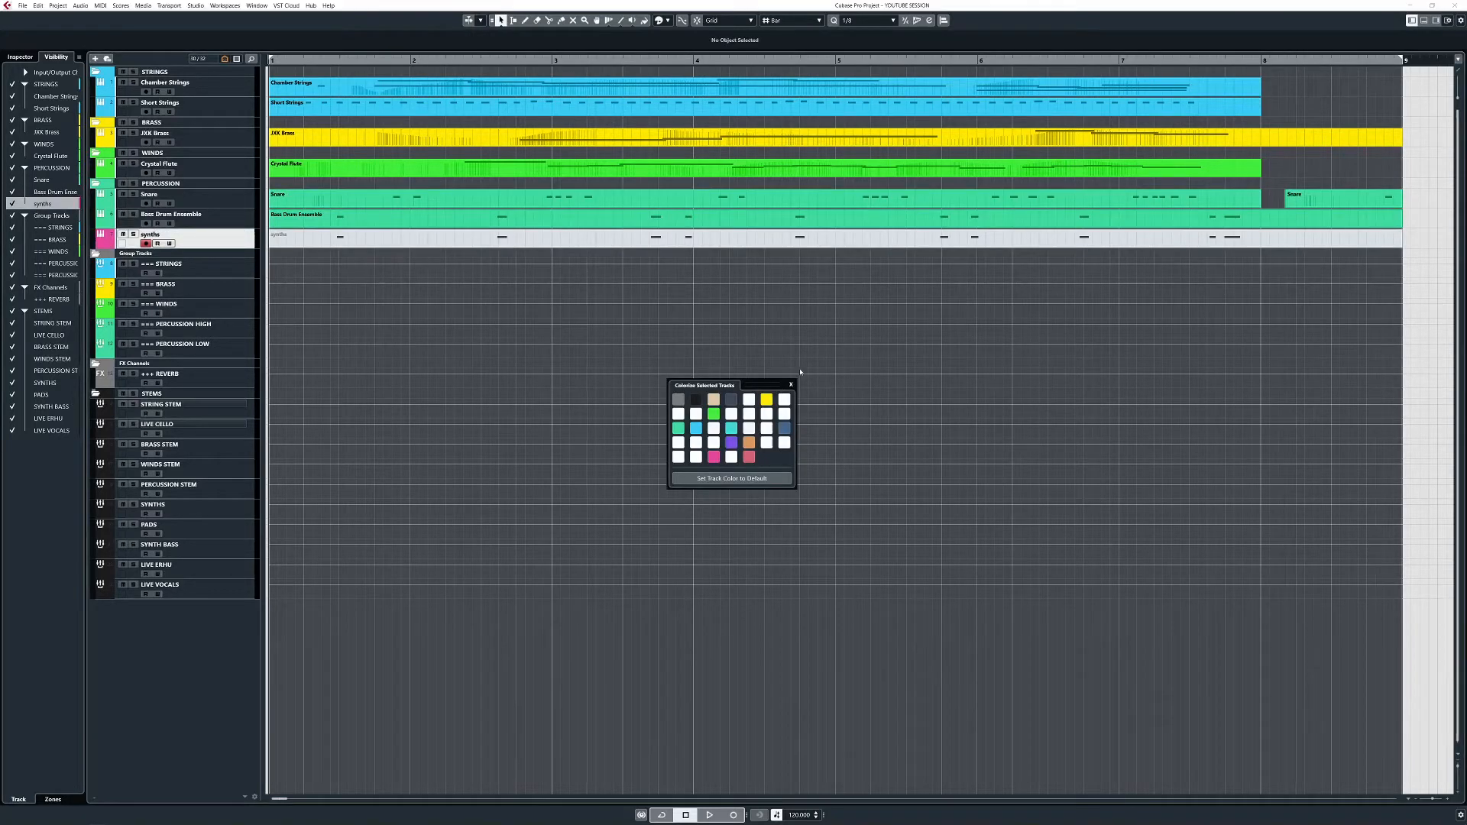
pyautogui.click(790, 386)
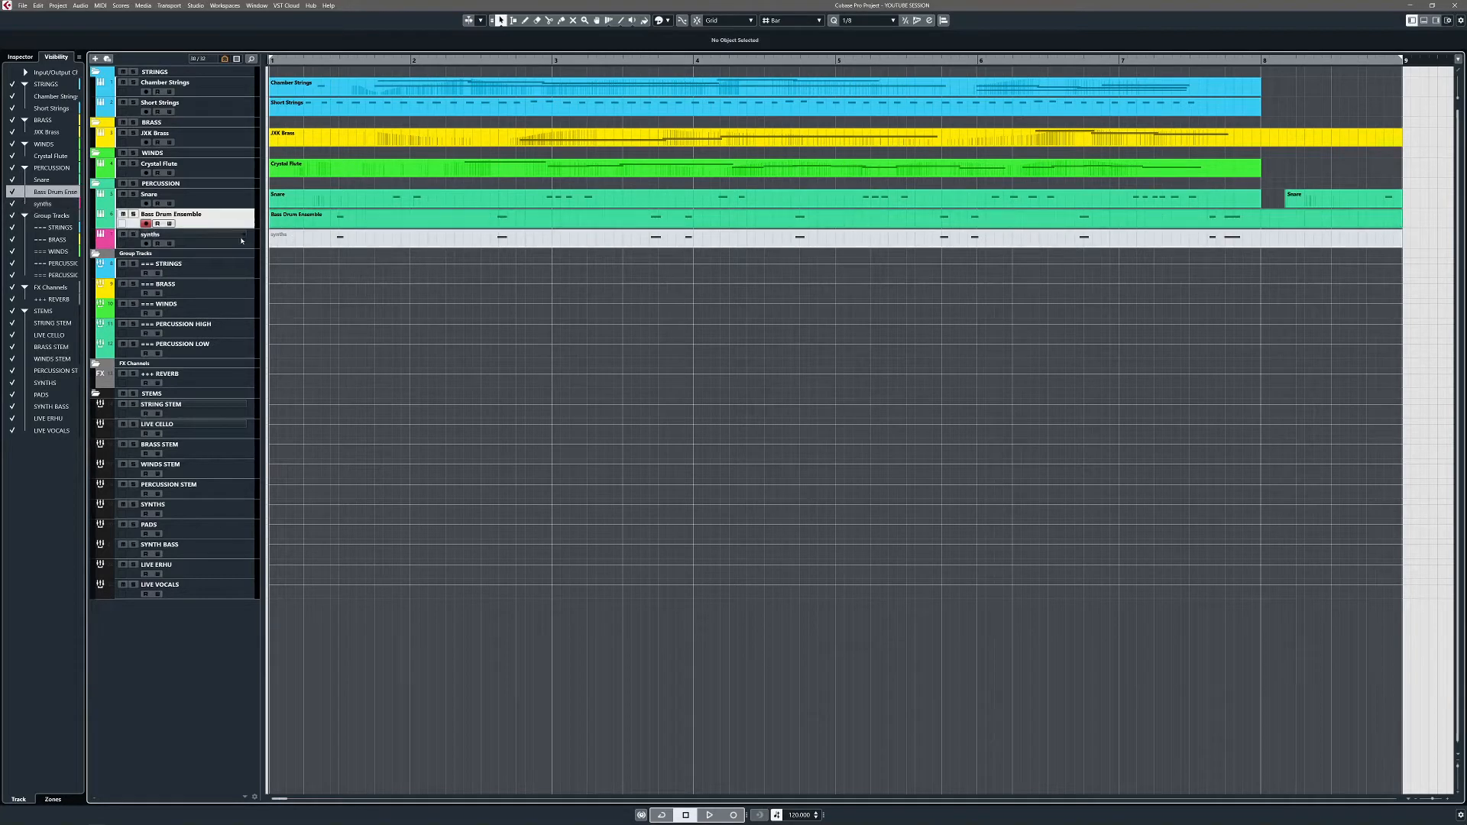
pyautogui.click(239, 234)
pyautogui.press('Escape')
# Step: Show the synths Inspector, open and close its Channel Settings, and reselect the synths part
pyautogui.click(20, 57)
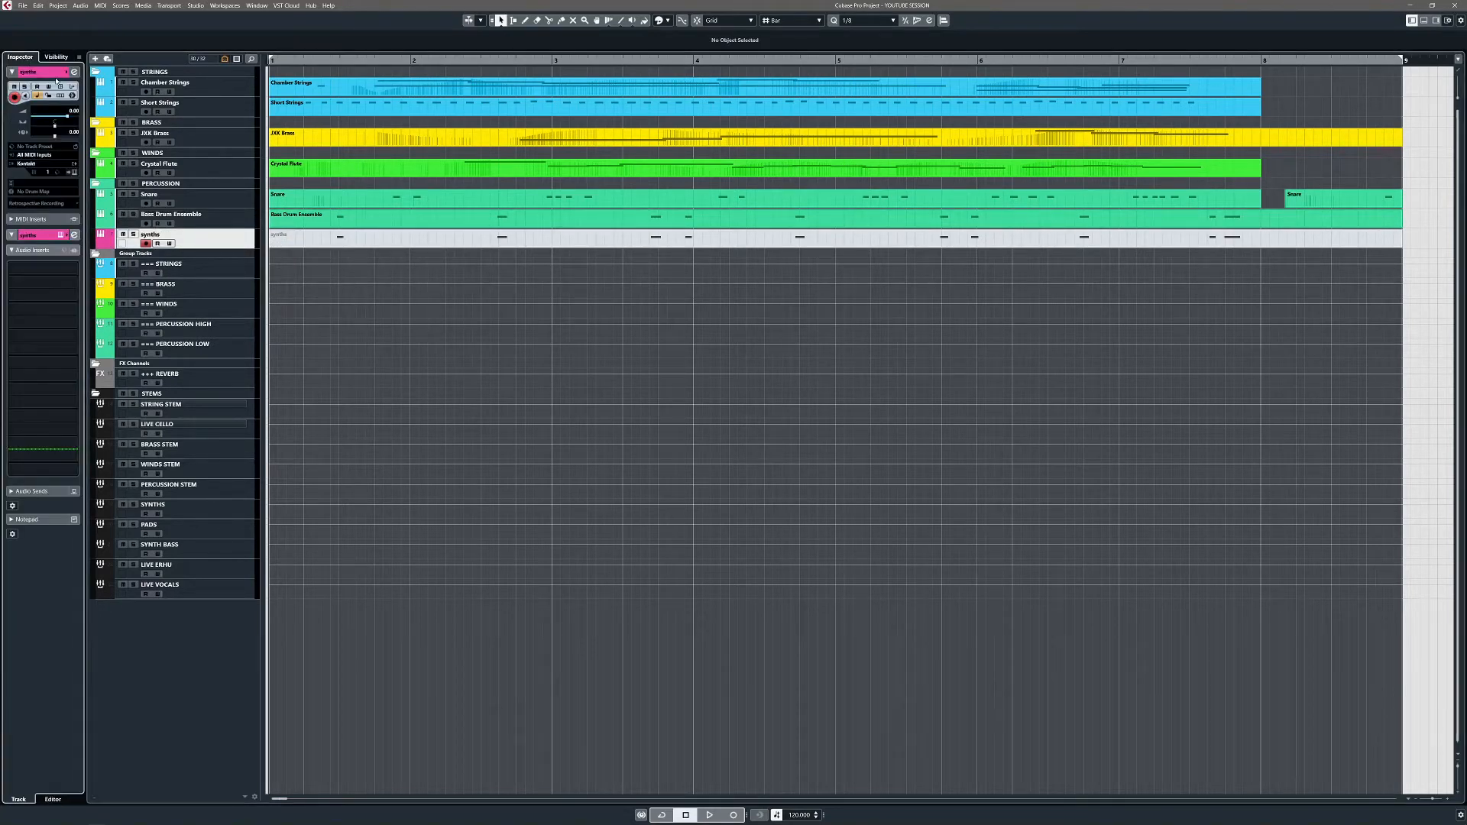
pyautogui.click(74, 72)
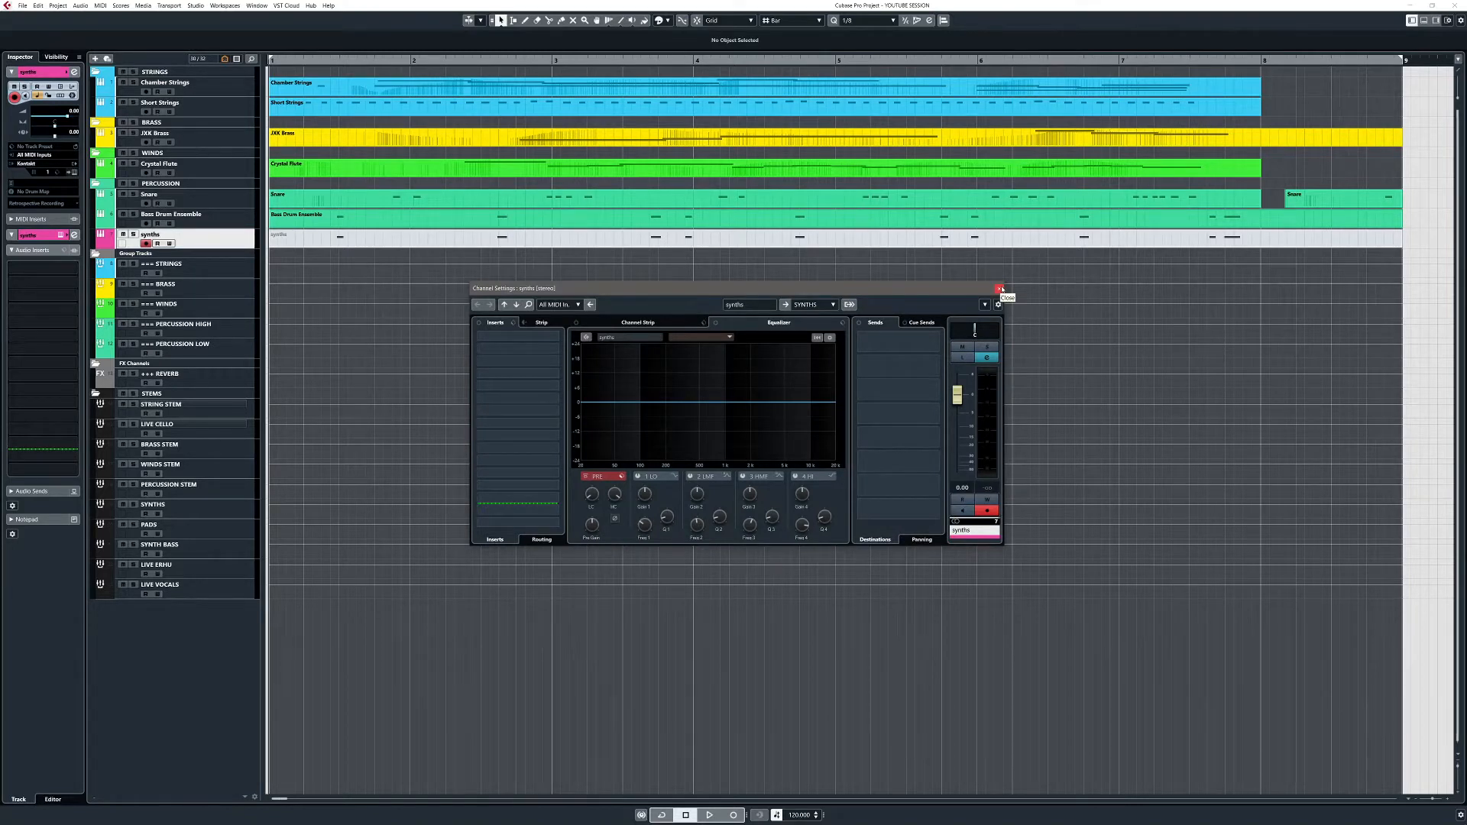
pyautogui.click(1000, 289)
pyautogui.click(563, 237)
pyautogui.click(647, 220)
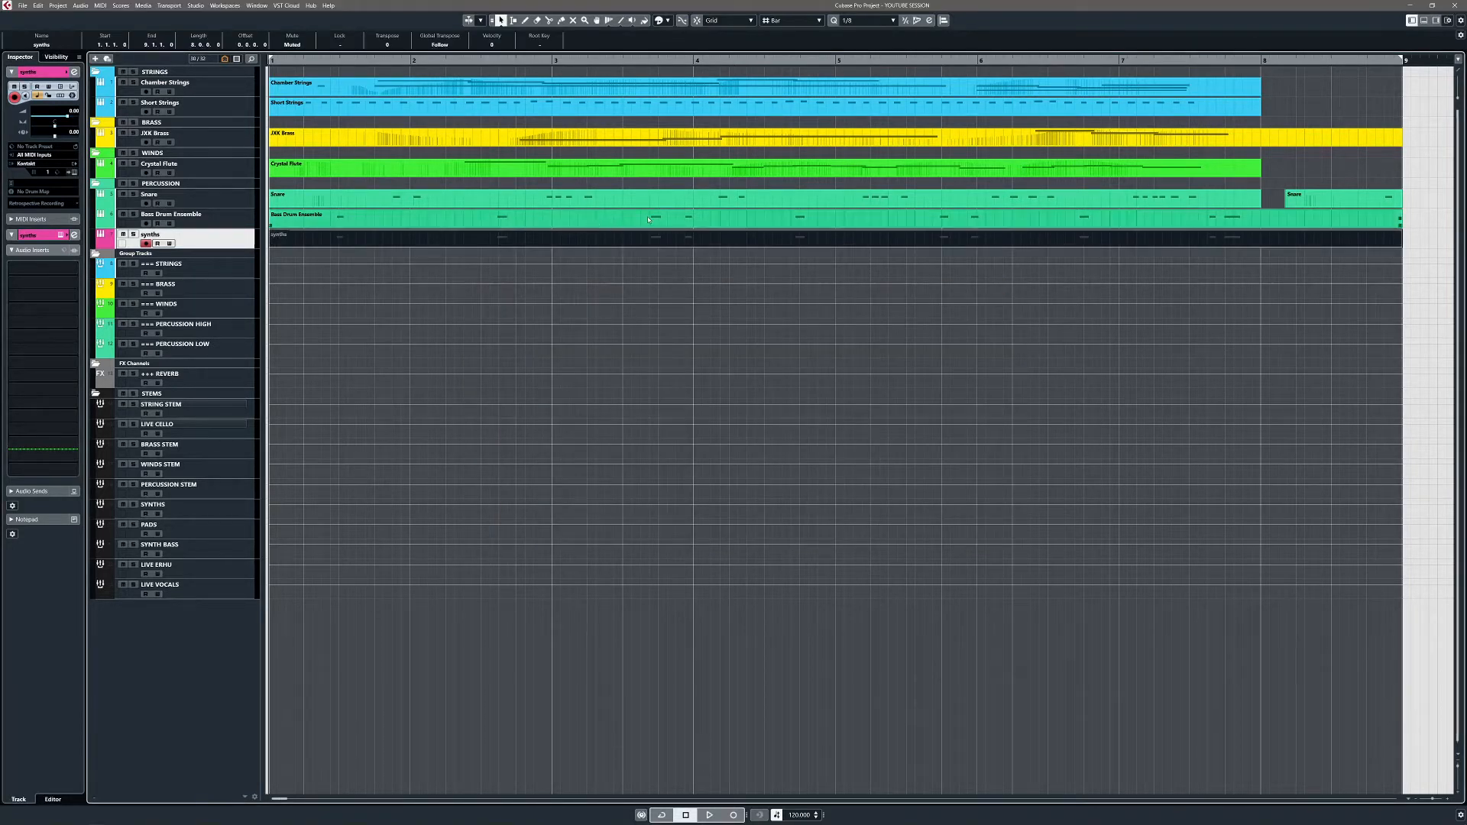
pyautogui.click(660, 237)
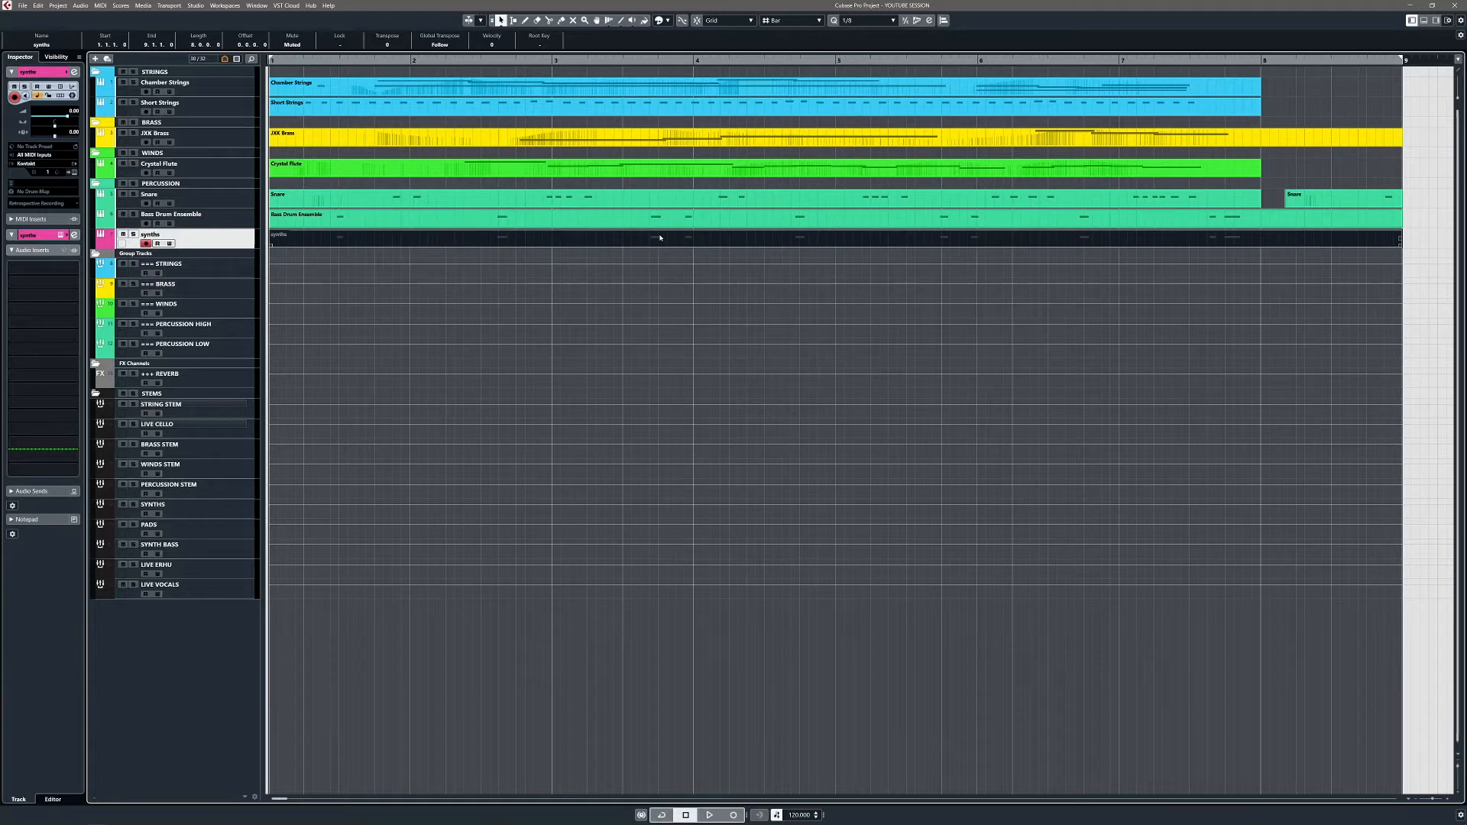
pyautogui.press('Delete')
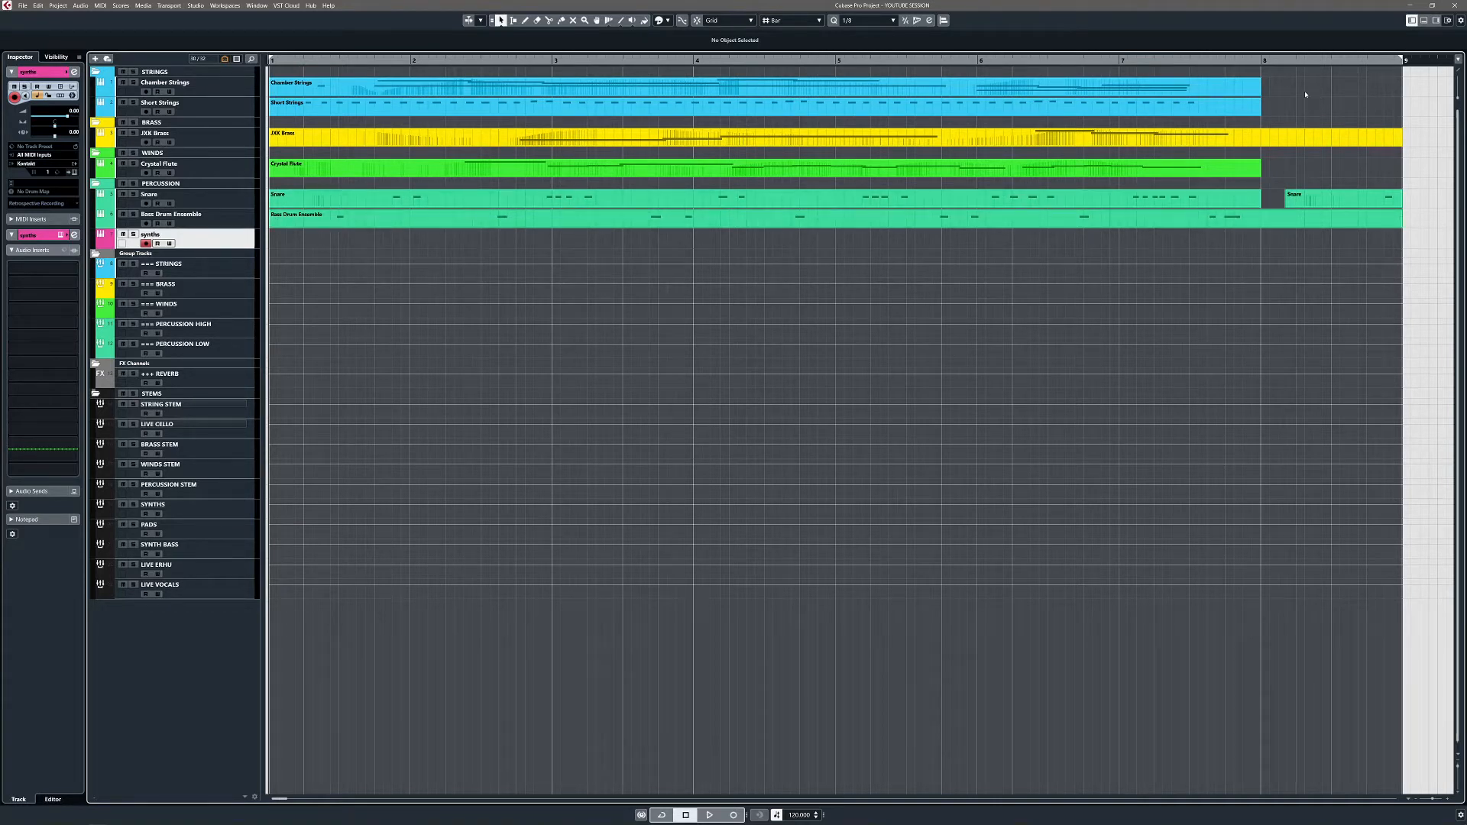
pyautogui.moveTo(1322, 73); pyautogui.dragTo(1112, 238)
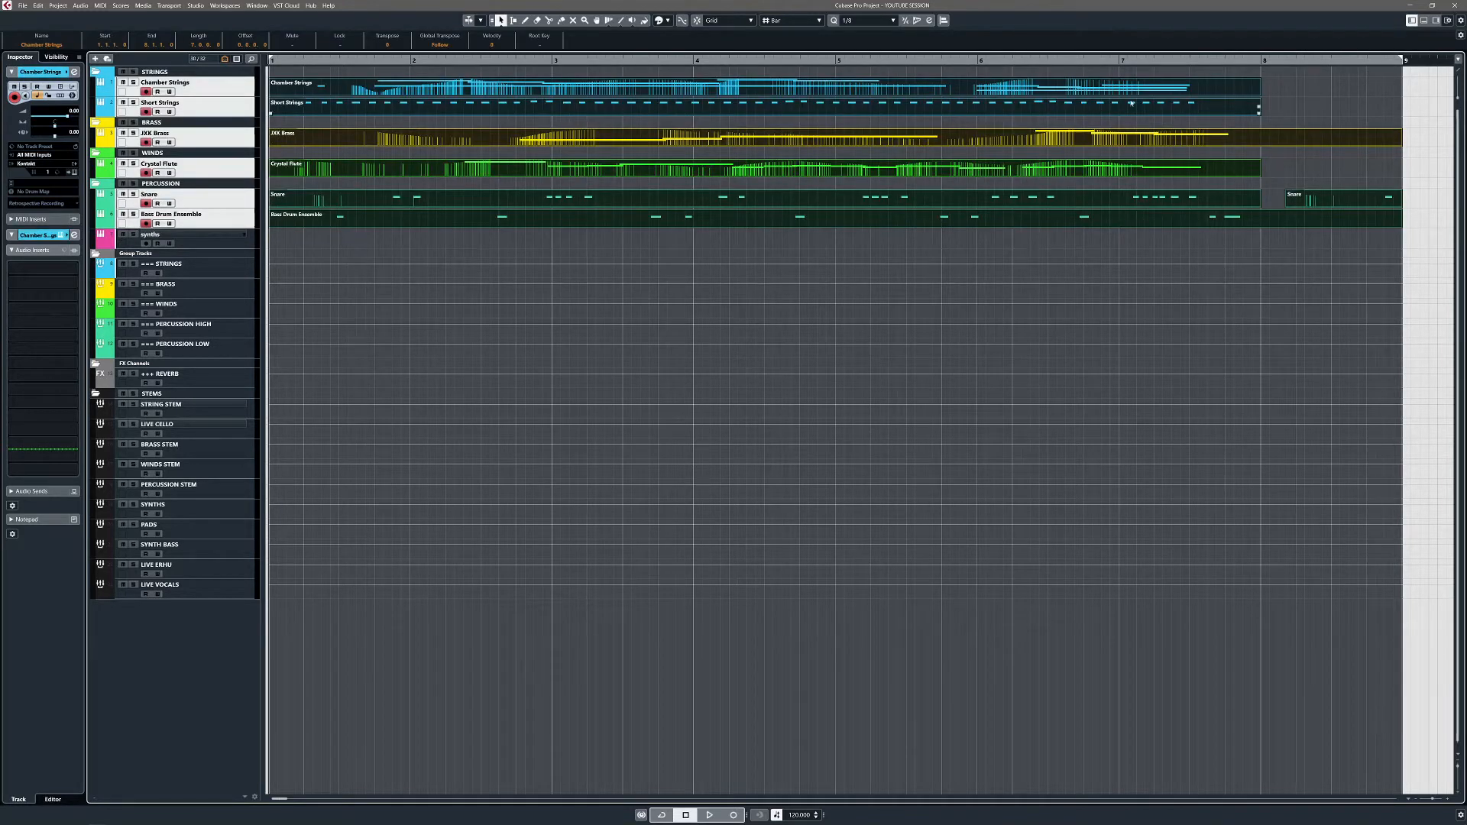
pyautogui.click(1296, 93)
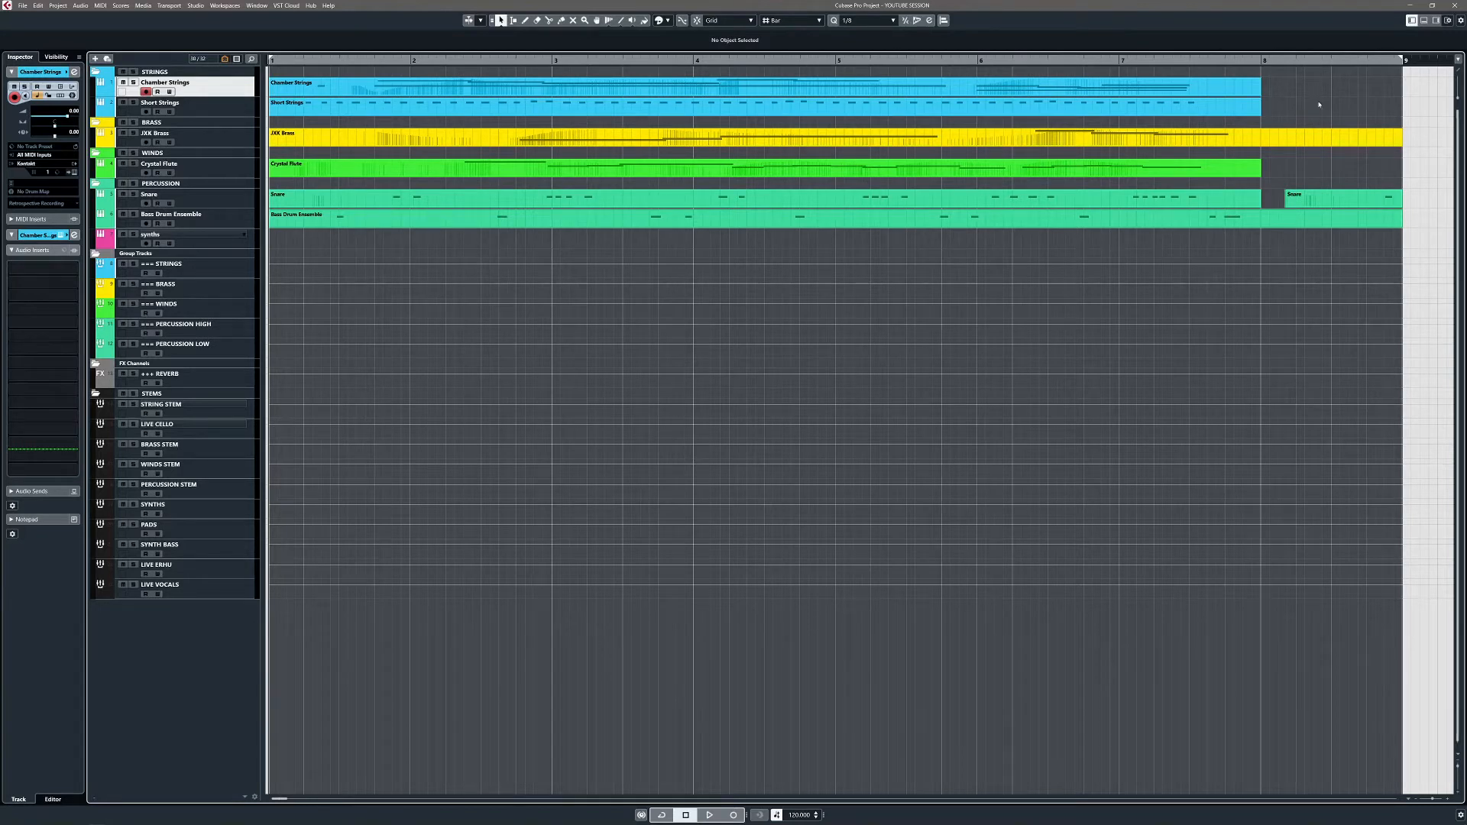
pyautogui.hotkey('ctrl', 'a')
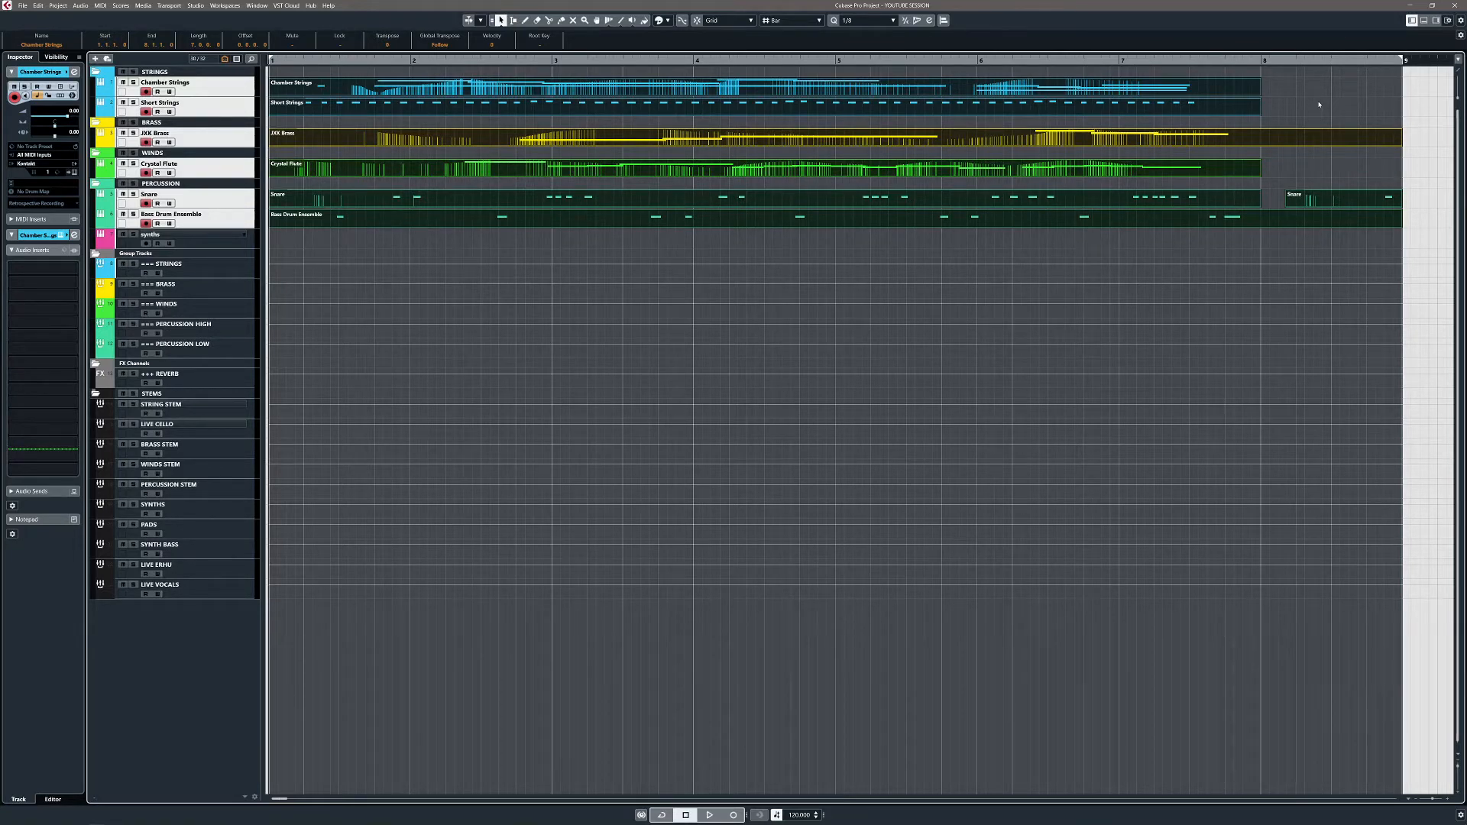
# Step: Solo the selected tracks and pick the Property row of the Hide UNUSED STEMS filter
pyautogui.press('s')
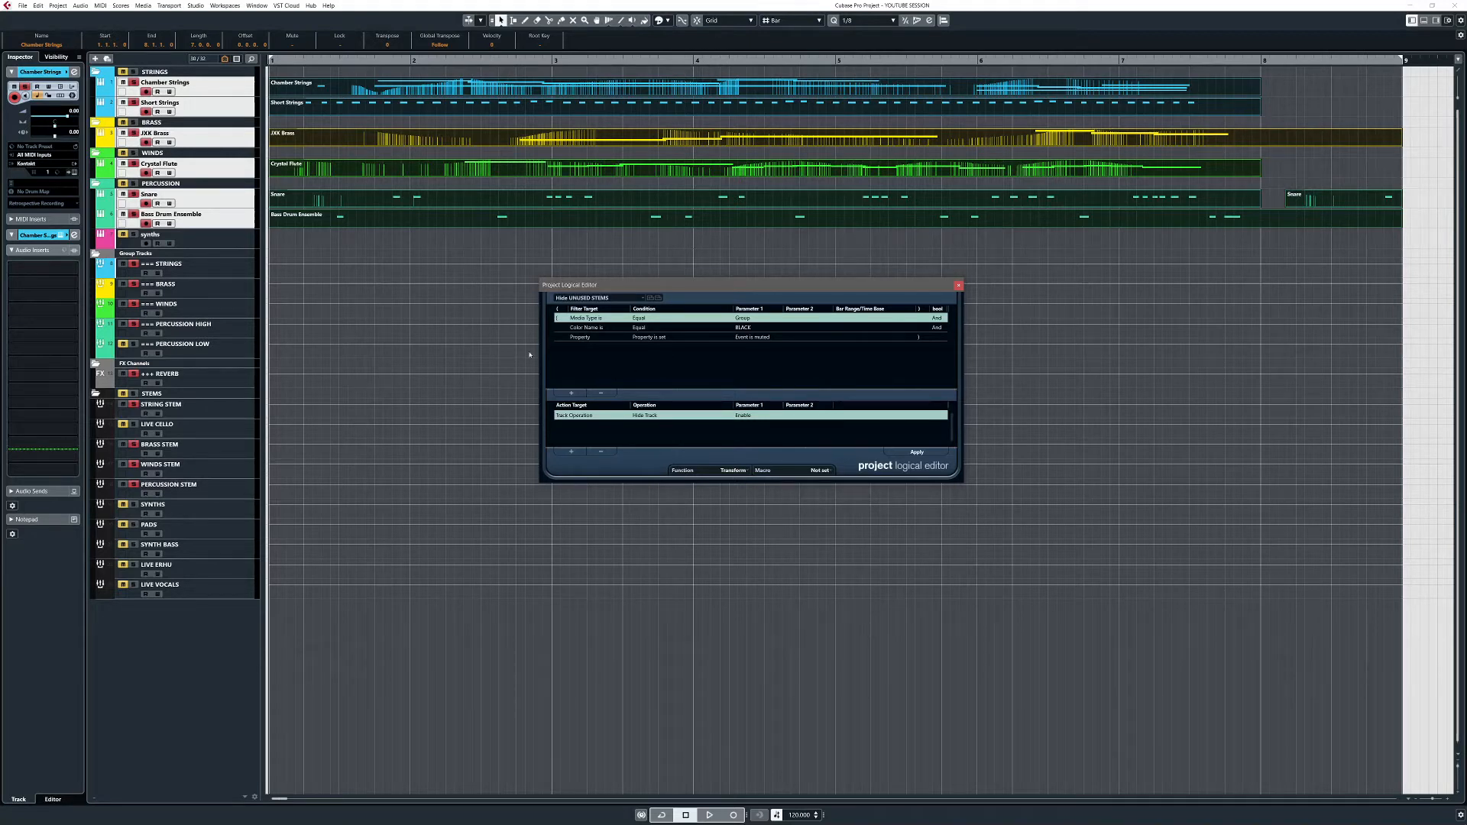
pyautogui.moveTo(750, 286); pyautogui.dragTo(748, 284)
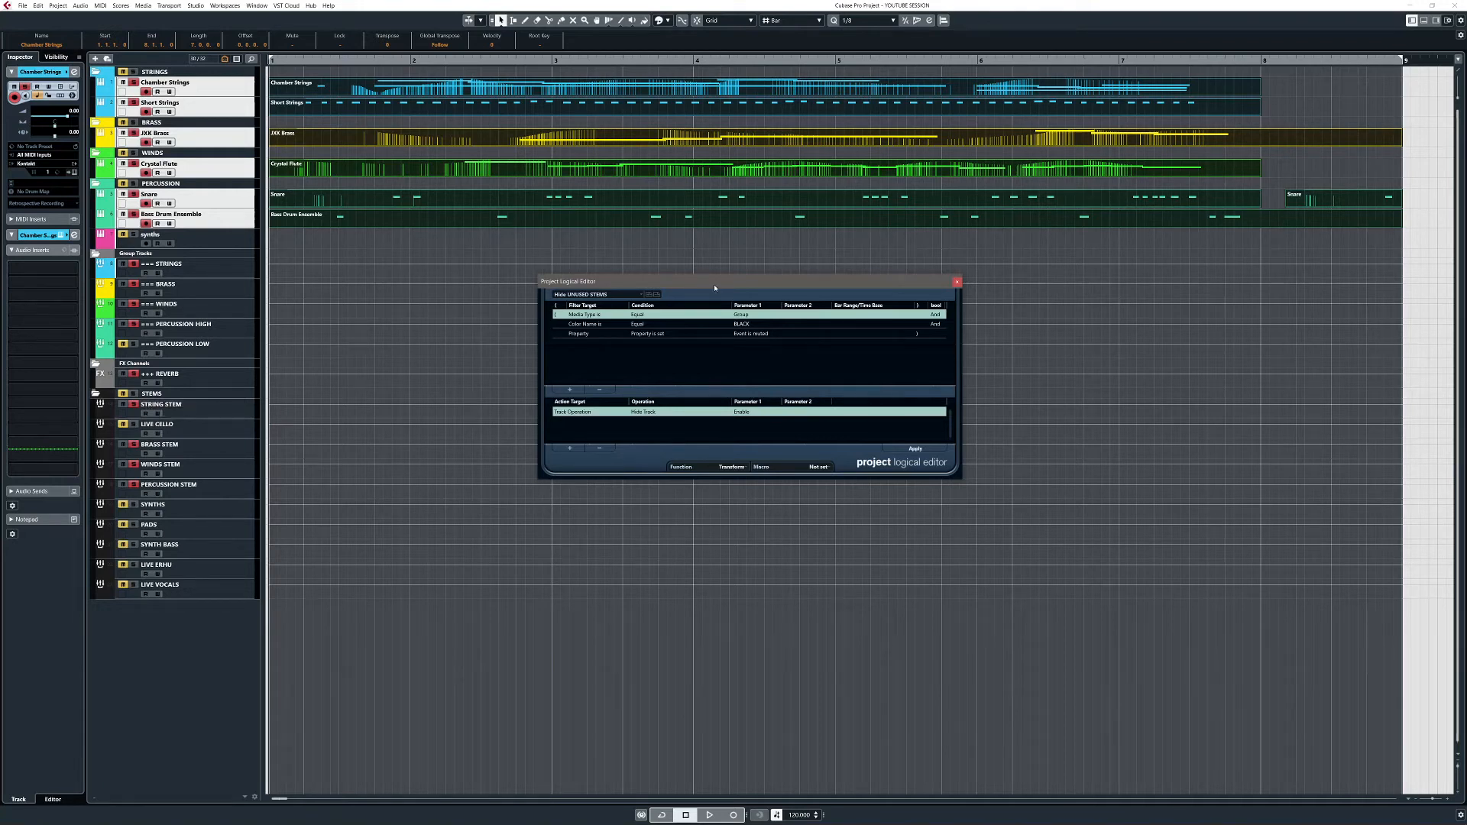
pyautogui.moveTo(716, 283); pyautogui.dragTo(713, 282)
pyautogui.click(583, 333)
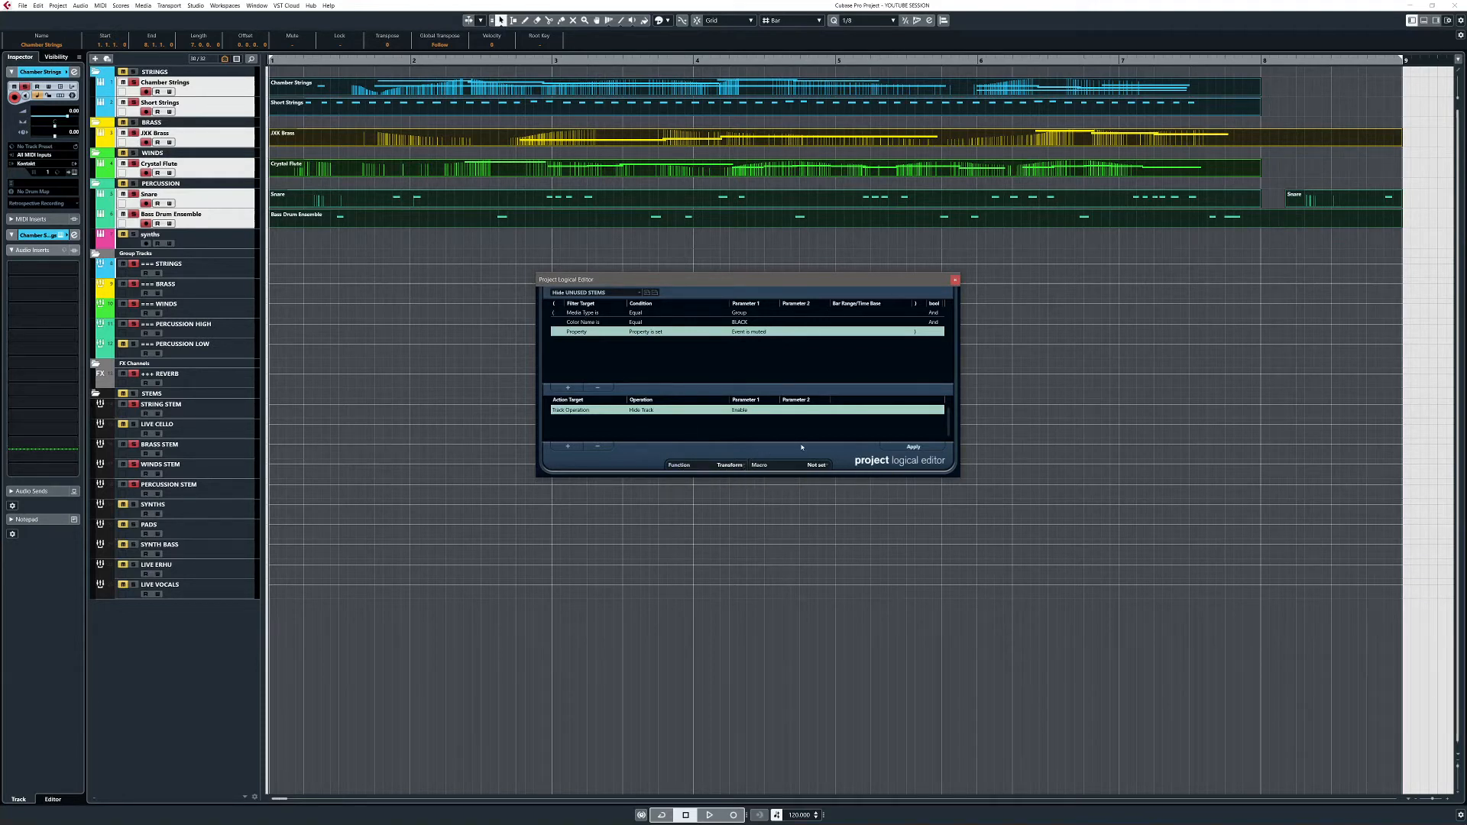
# Step: Apply Hide UNUSED STEMS and check the Visibility list, toggling SYNTHS on and off again
pyautogui.click(912, 447)
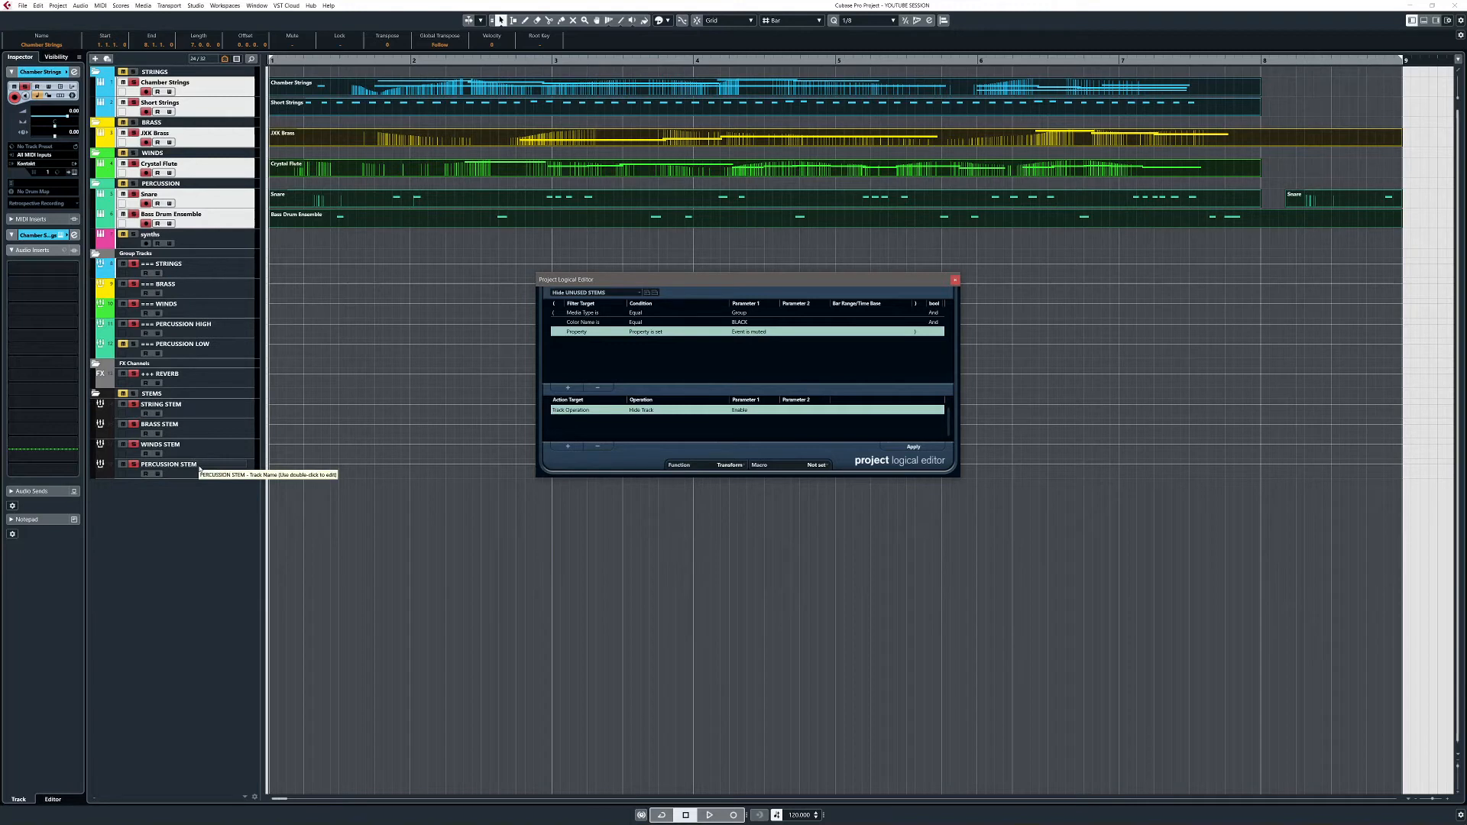
pyautogui.click(56, 57)
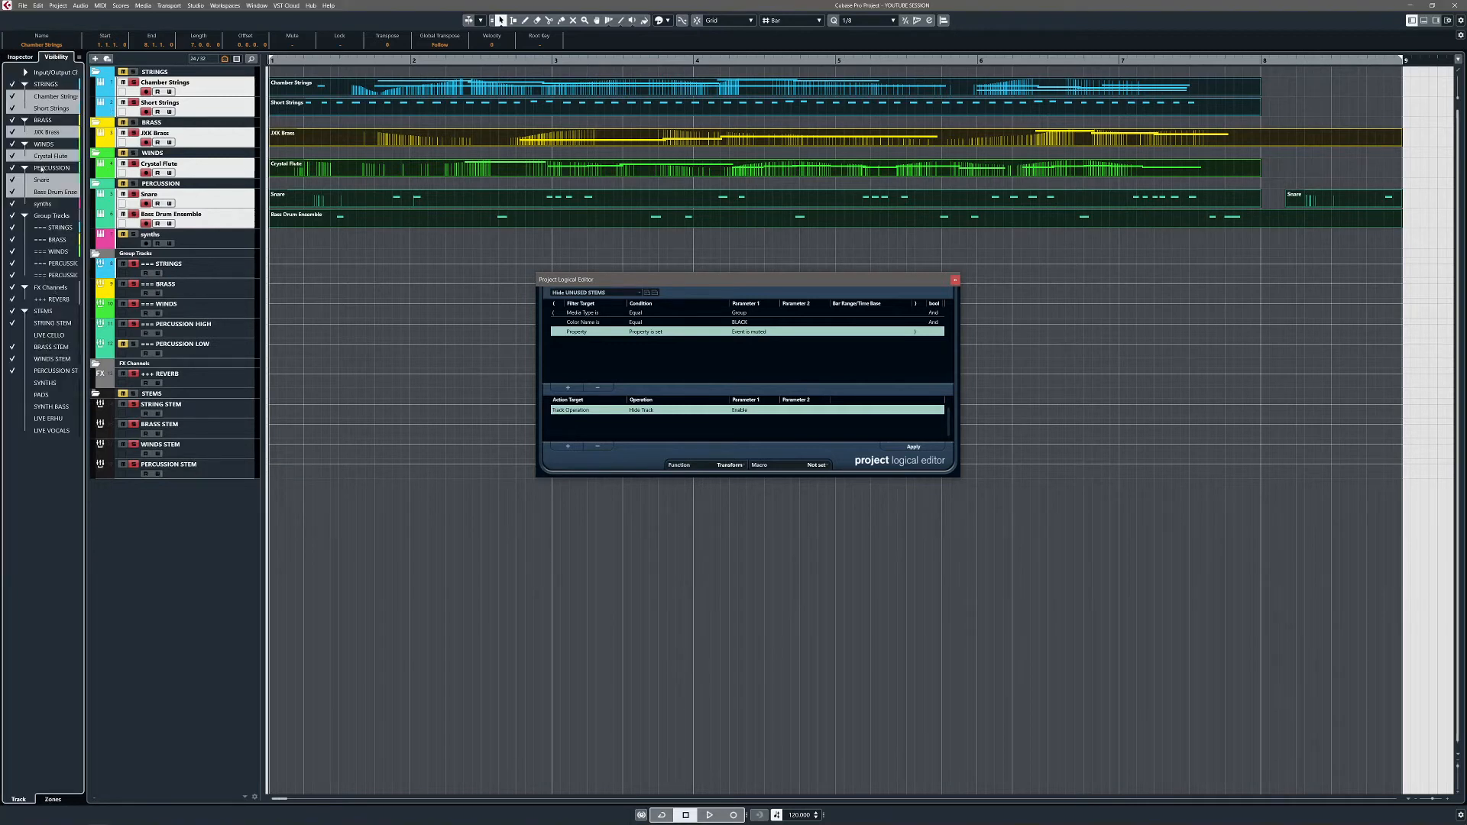
pyautogui.click(11, 384)
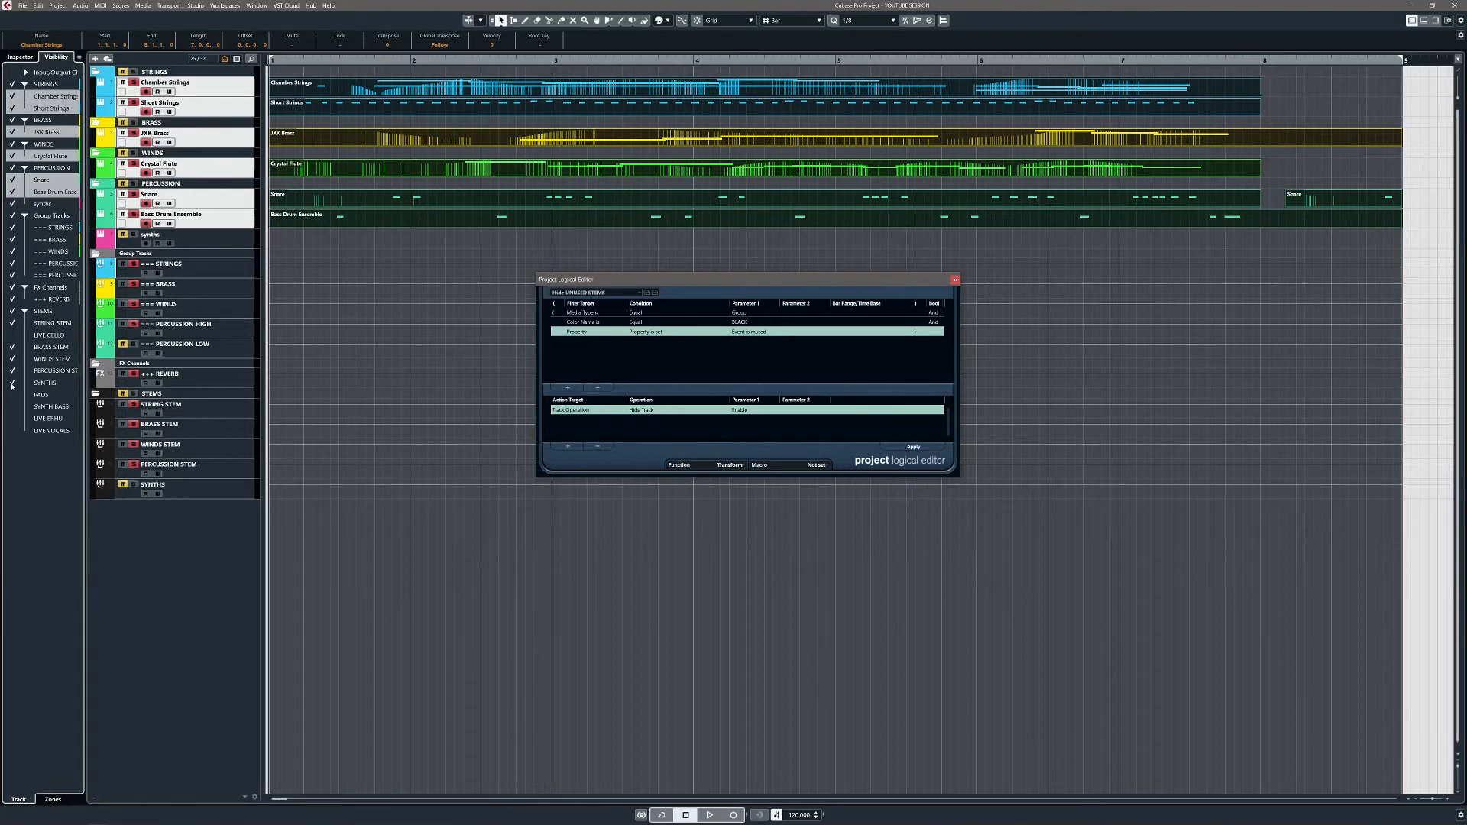
pyautogui.click(11, 385)
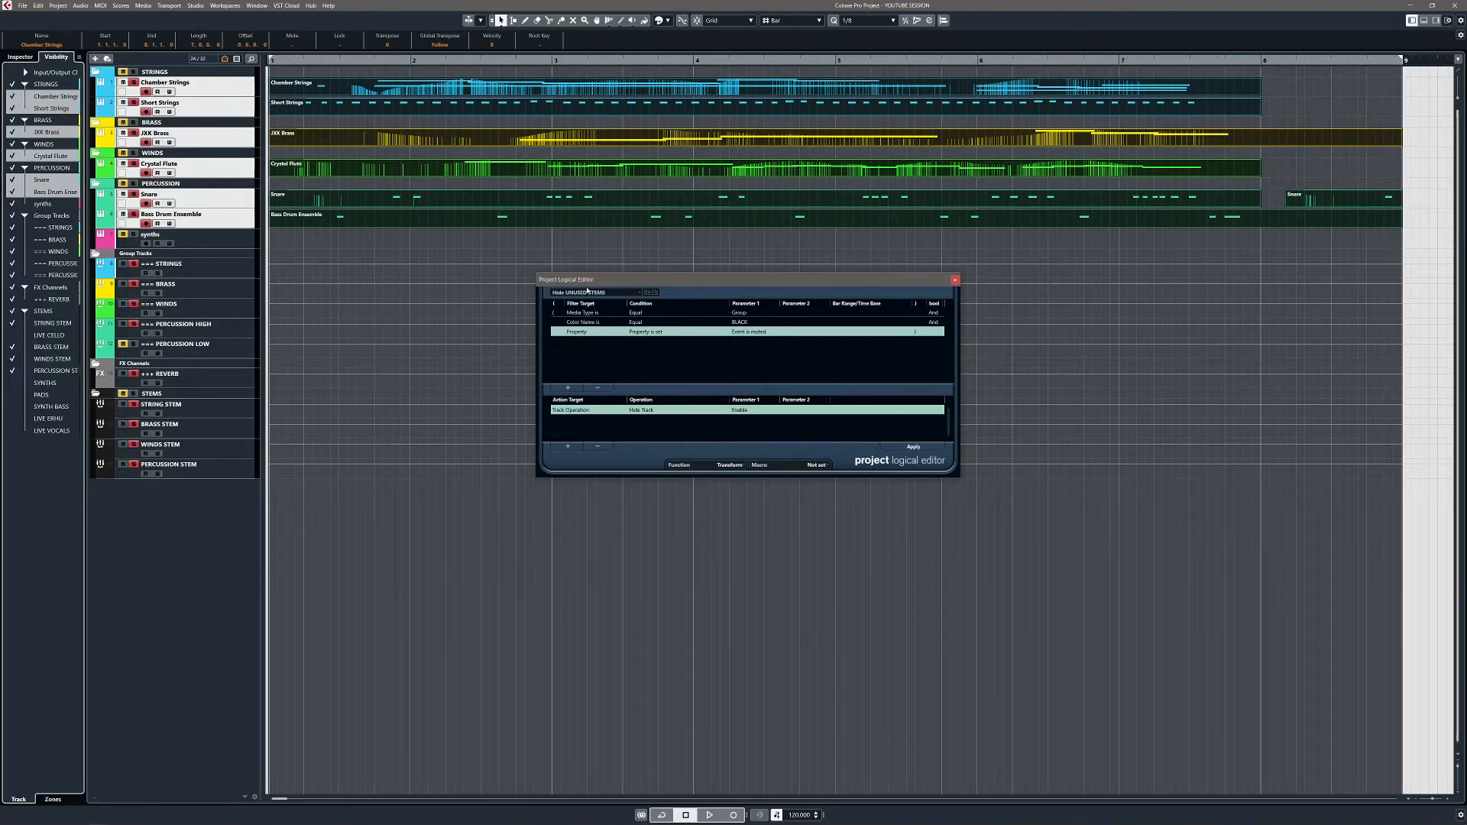
pyautogui.moveTo(795, 285)
pyautogui.mouseDown()
pyautogui.moveTo(760, 284)
pyautogui.moveTo(786, 282)
pyautogui.mouseUp()
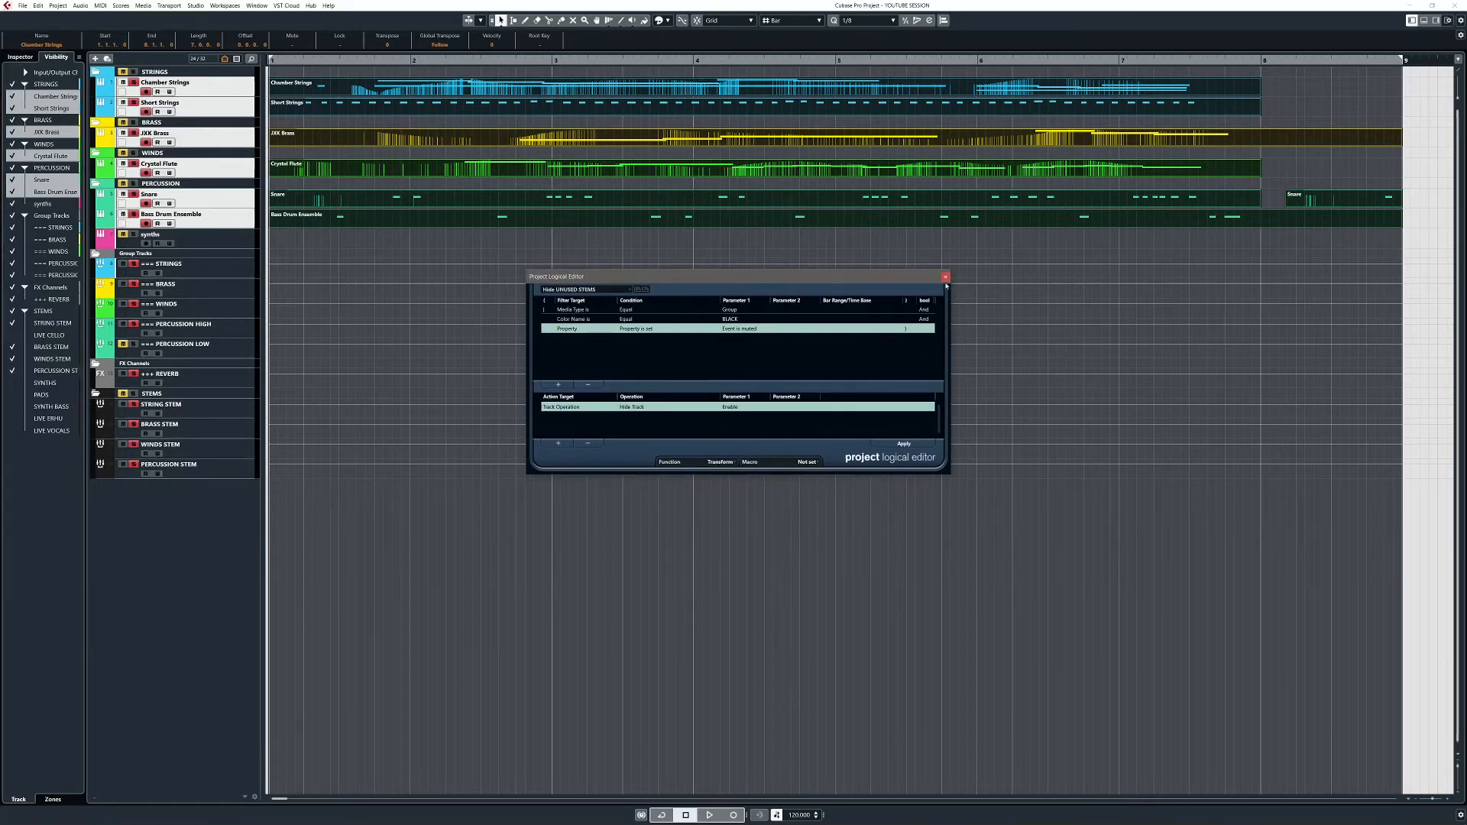
# Step: Close the editor, unsolo all tracks, and reopen the Project Logical Editor with Select Stems For Export
pyautogui.click(945, 278)
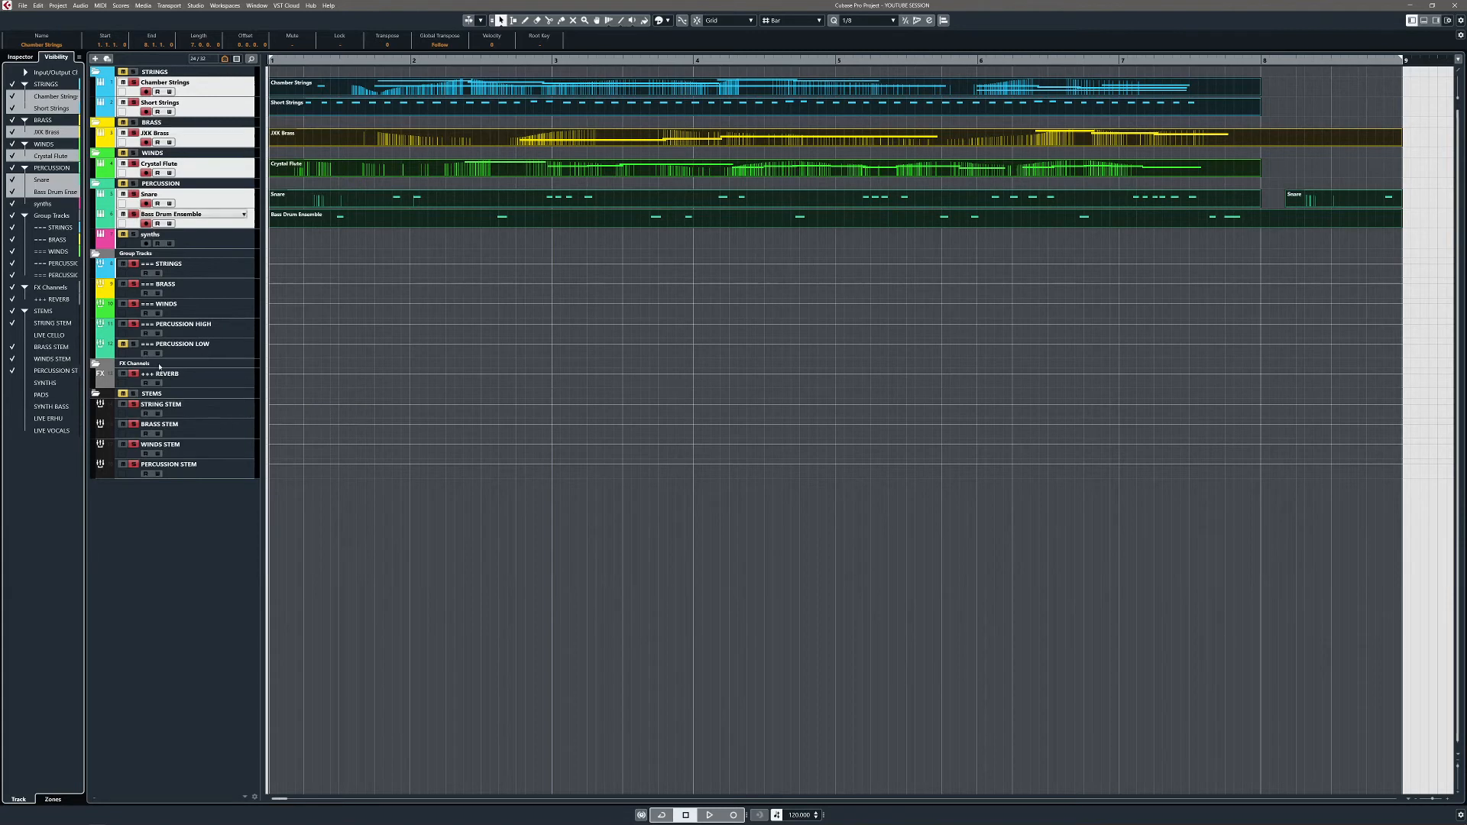
pyautogui.press('s')
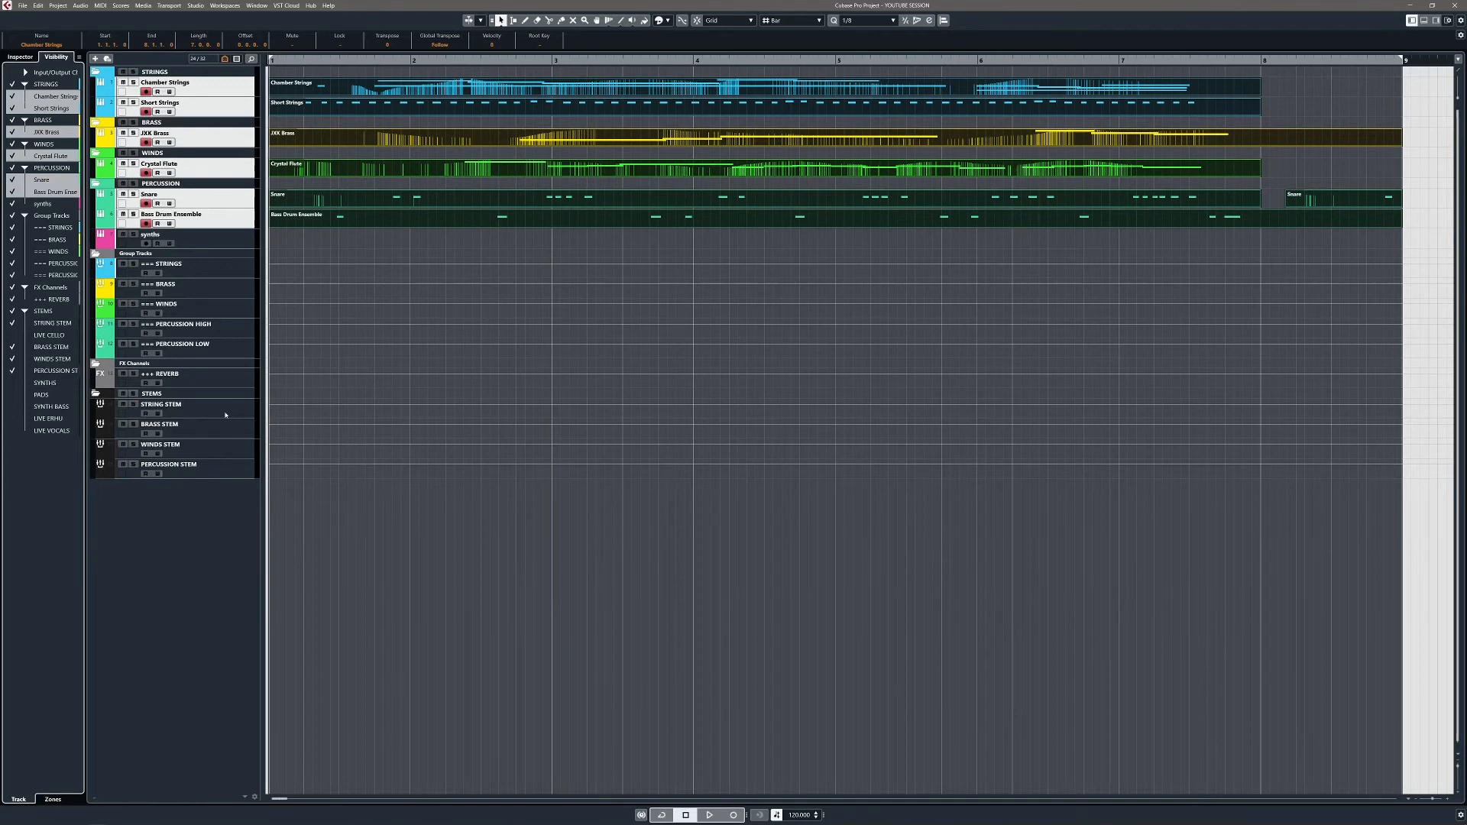
pyautogui.click(59, 6)
pyautogui.click(88, 284)
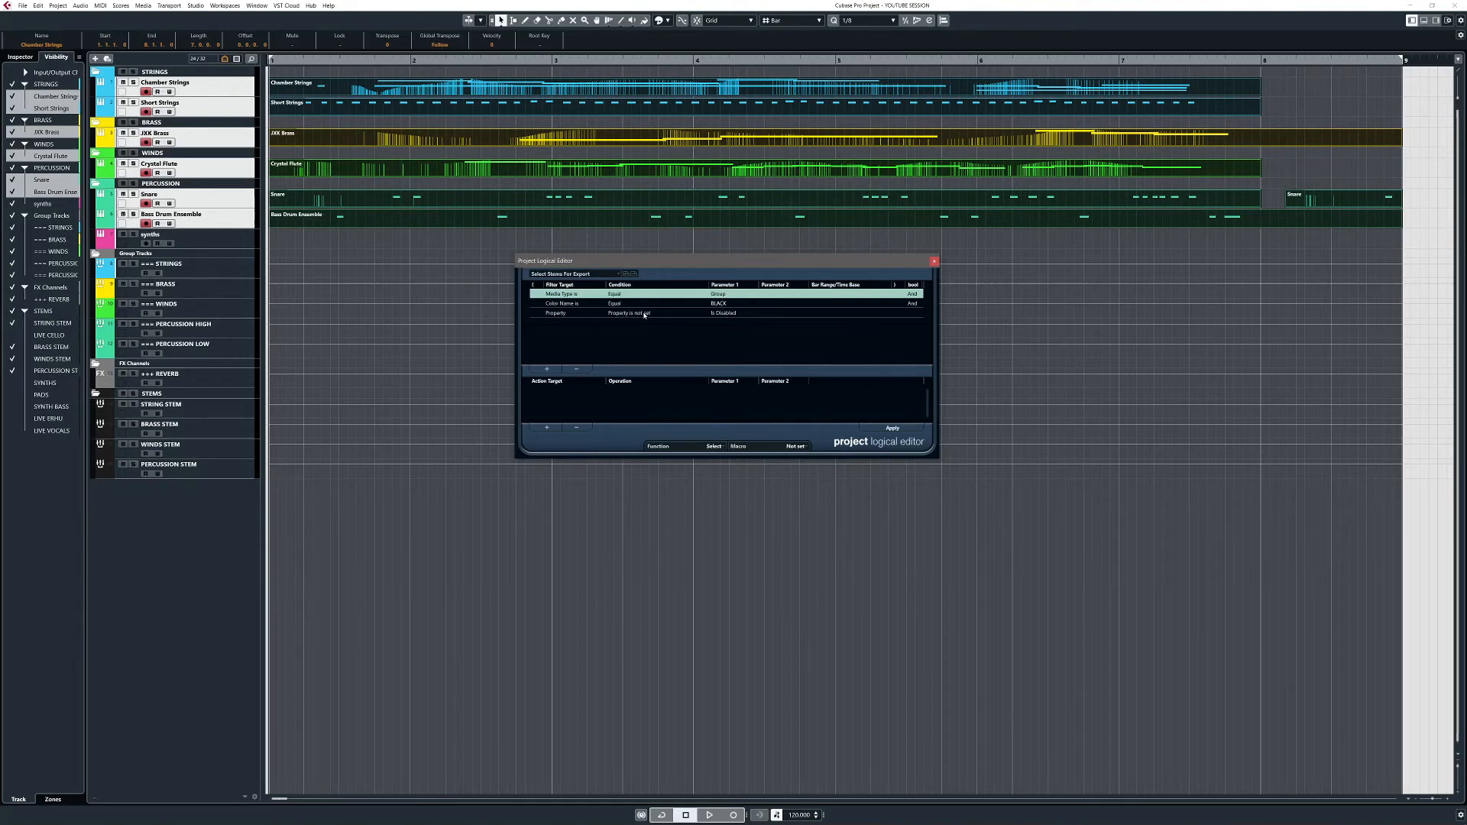
# Step: Apply Select Stems For Export to select the four stem tracks, then close the editor
pyautogui.click(721, 315)
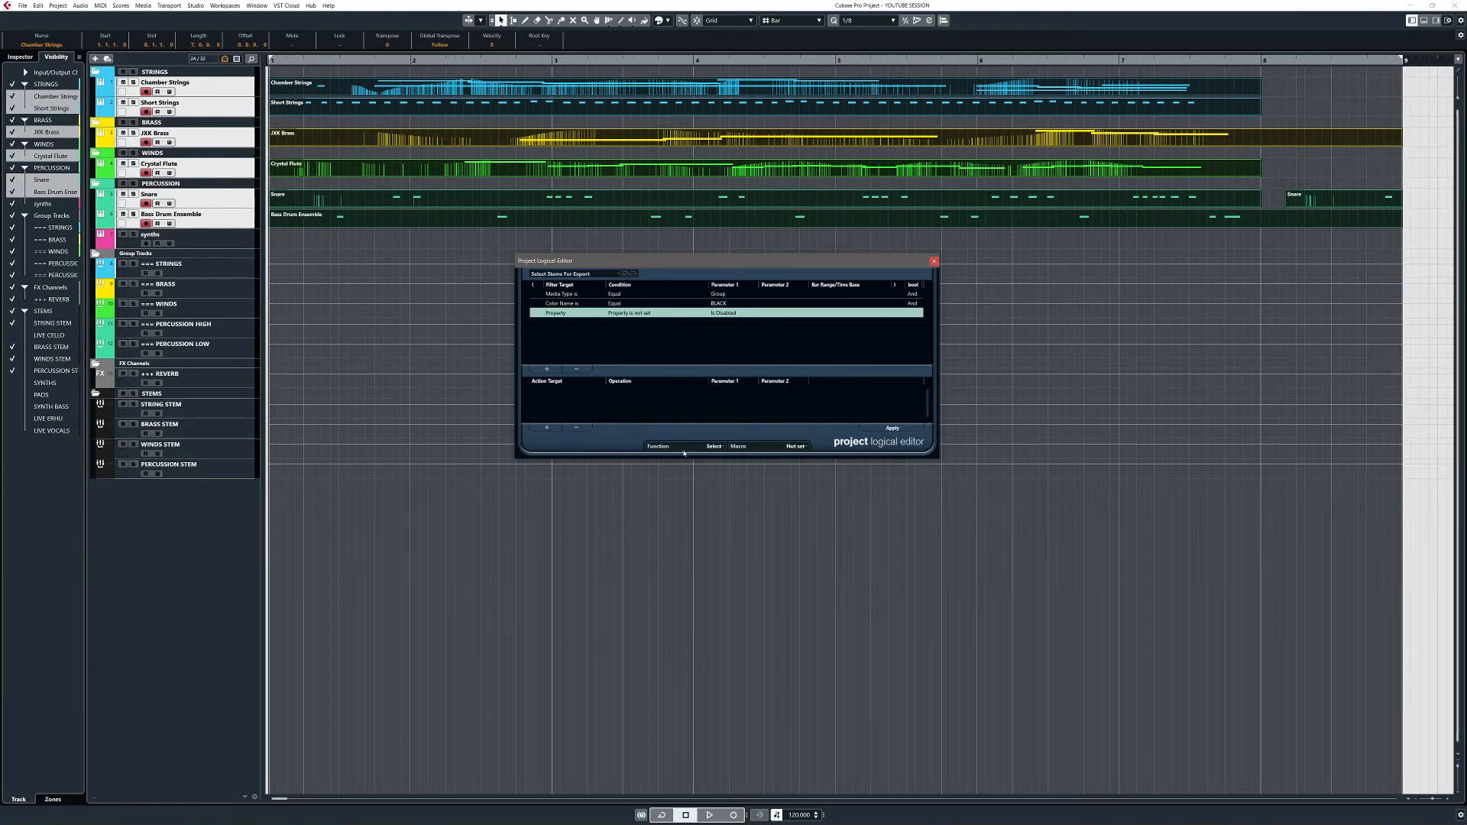
pyautogui.click(900, 430)
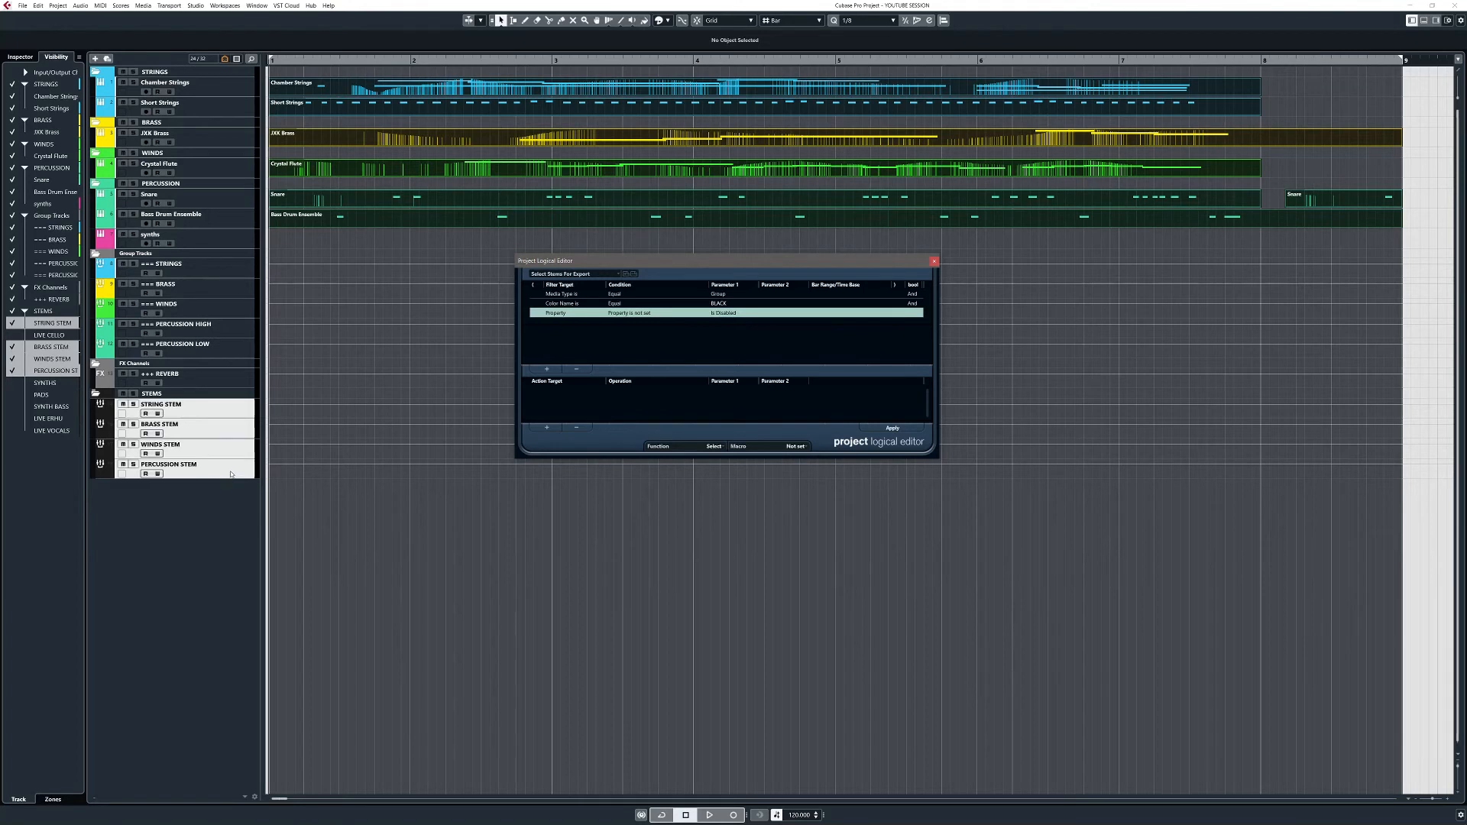
pyautogui.click(933, 262)
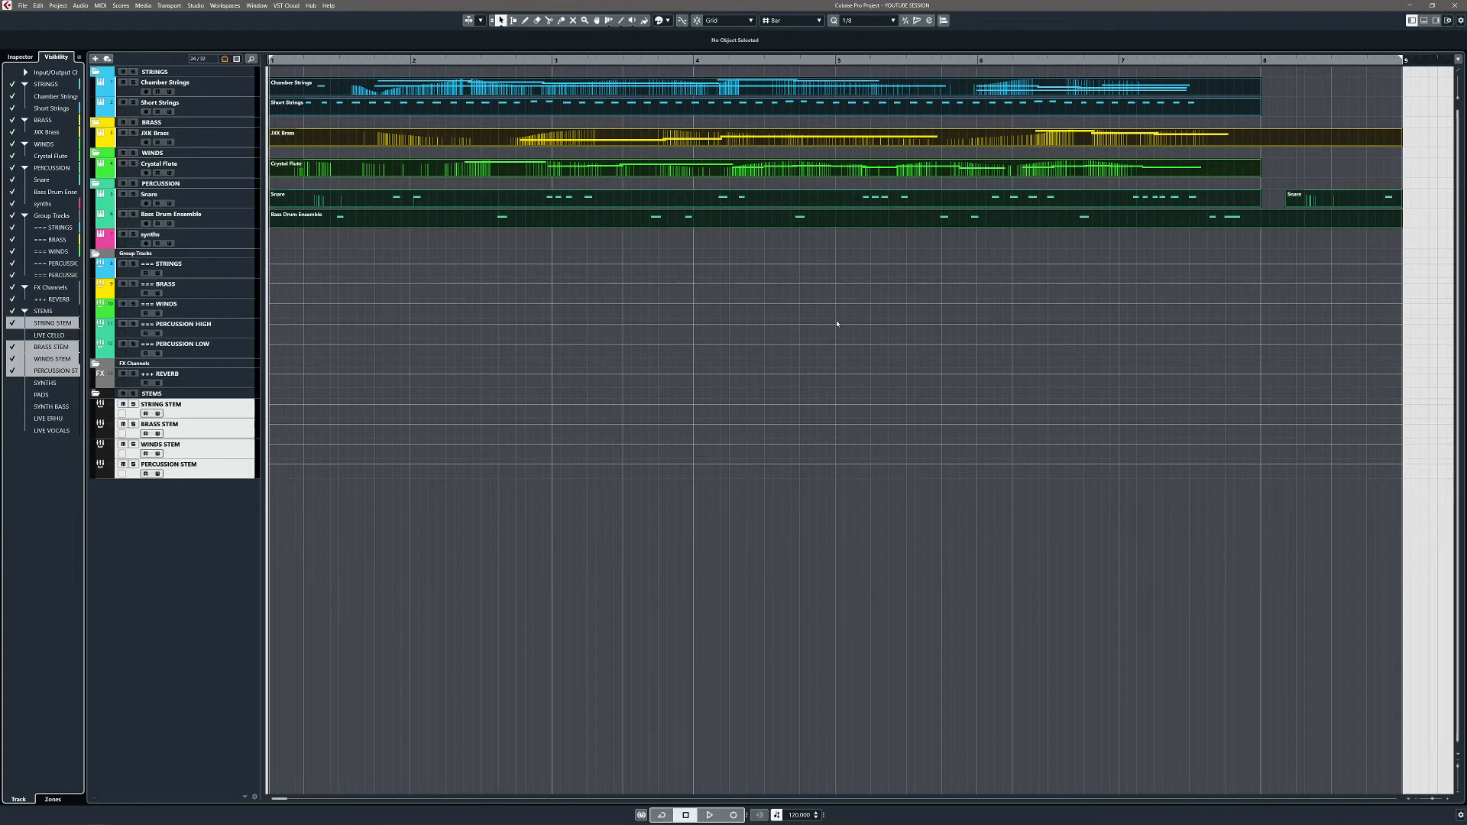
# Step: Open Export Audio Mixdown and toggle the selection link off and on to list only the four stems
pyautogui.hotkey('ctrl', 'shift', 'e')
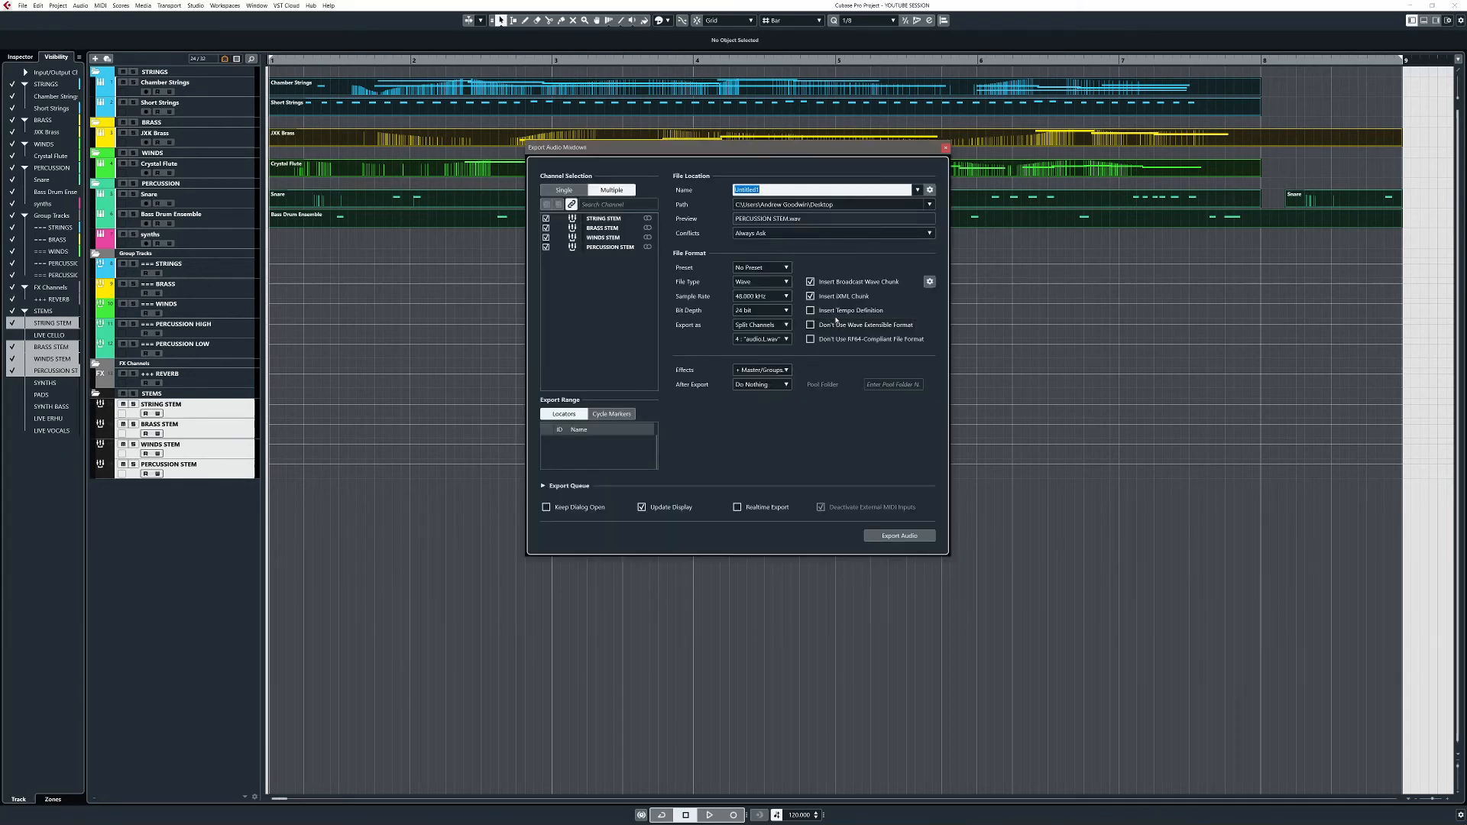
pyautogui.click(571, 204)
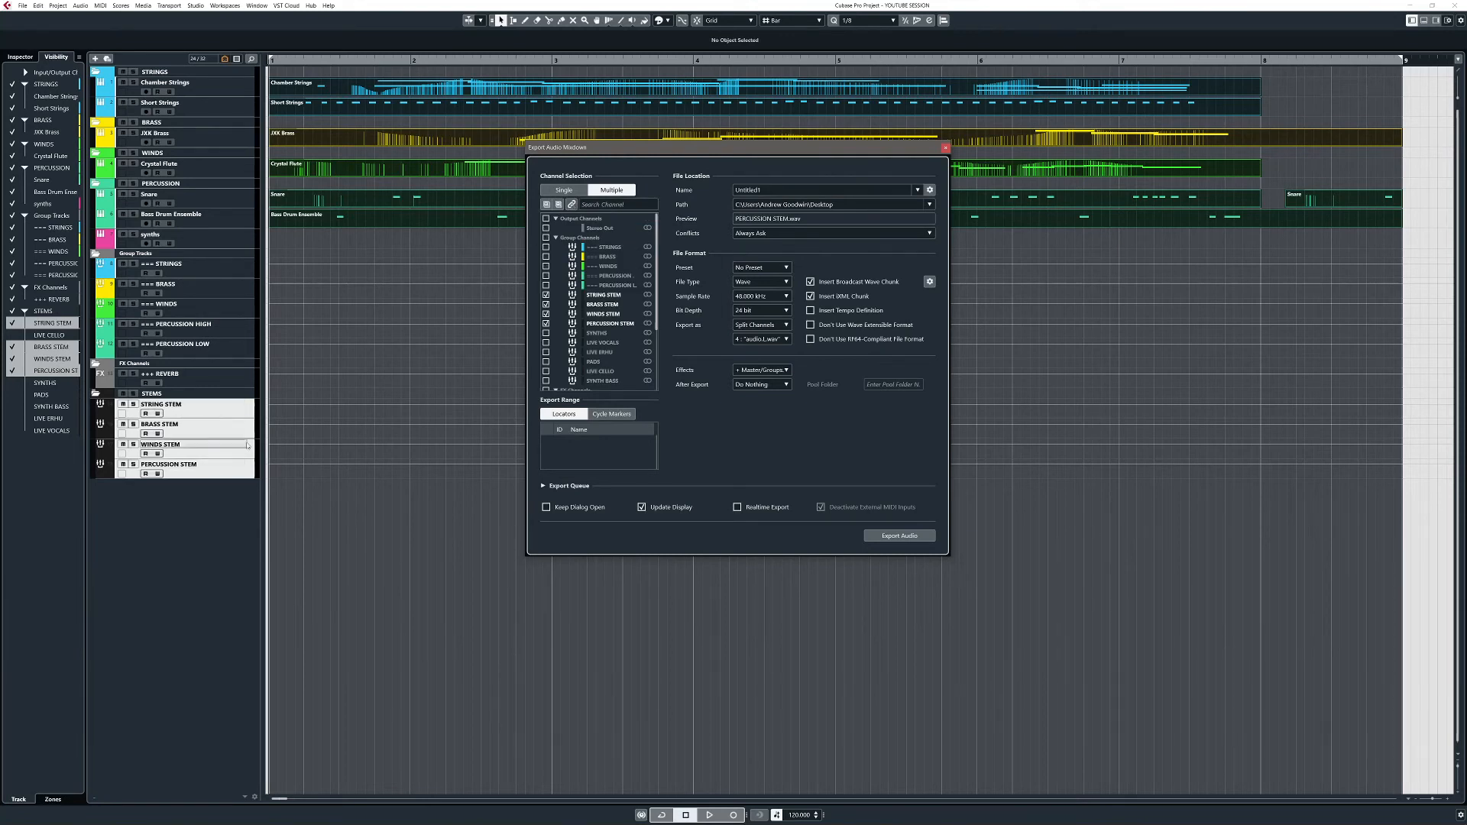
pyautogui.click(572, 205)
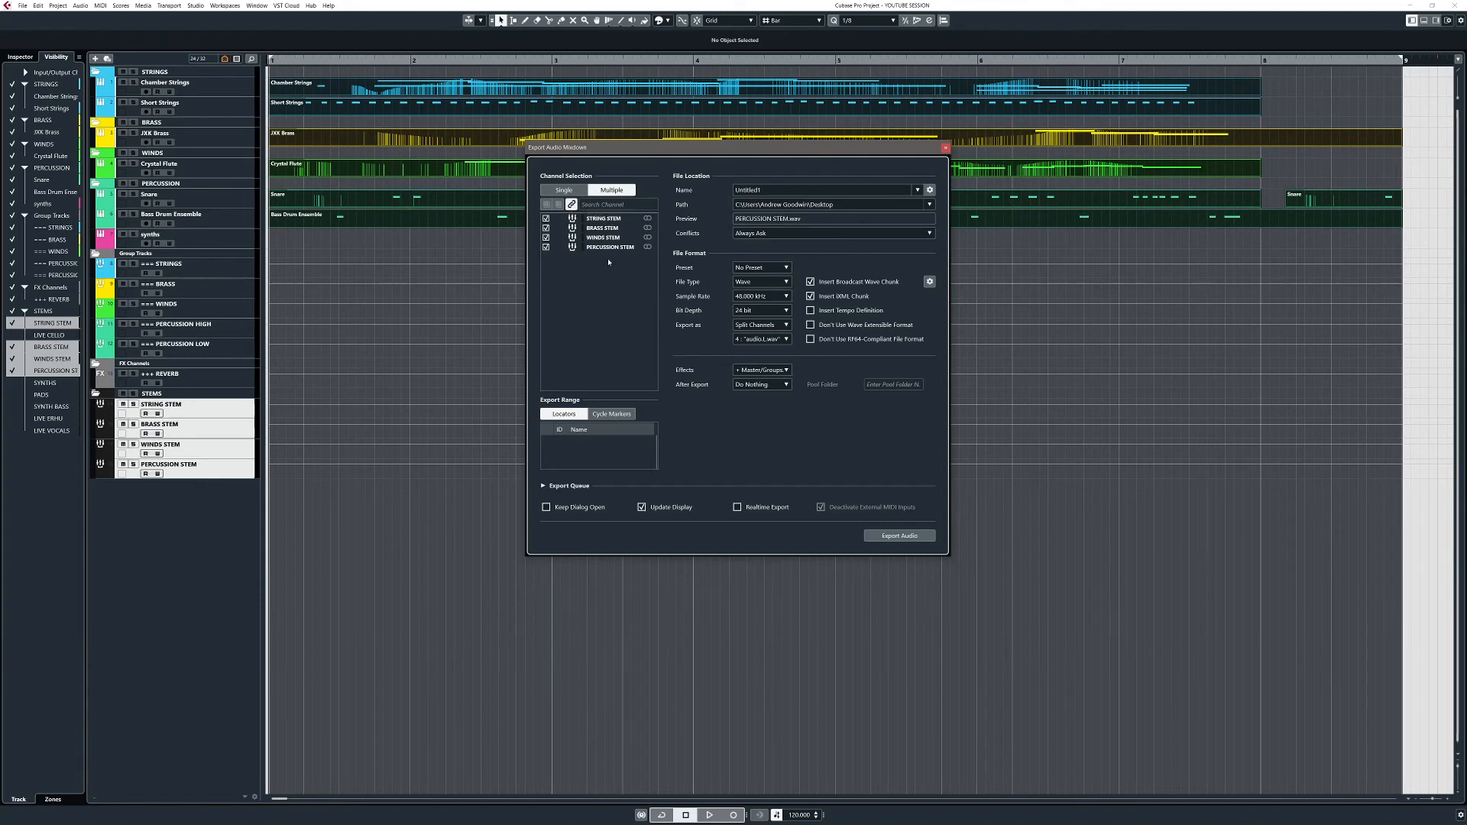
pyautogui.click(974, 201)
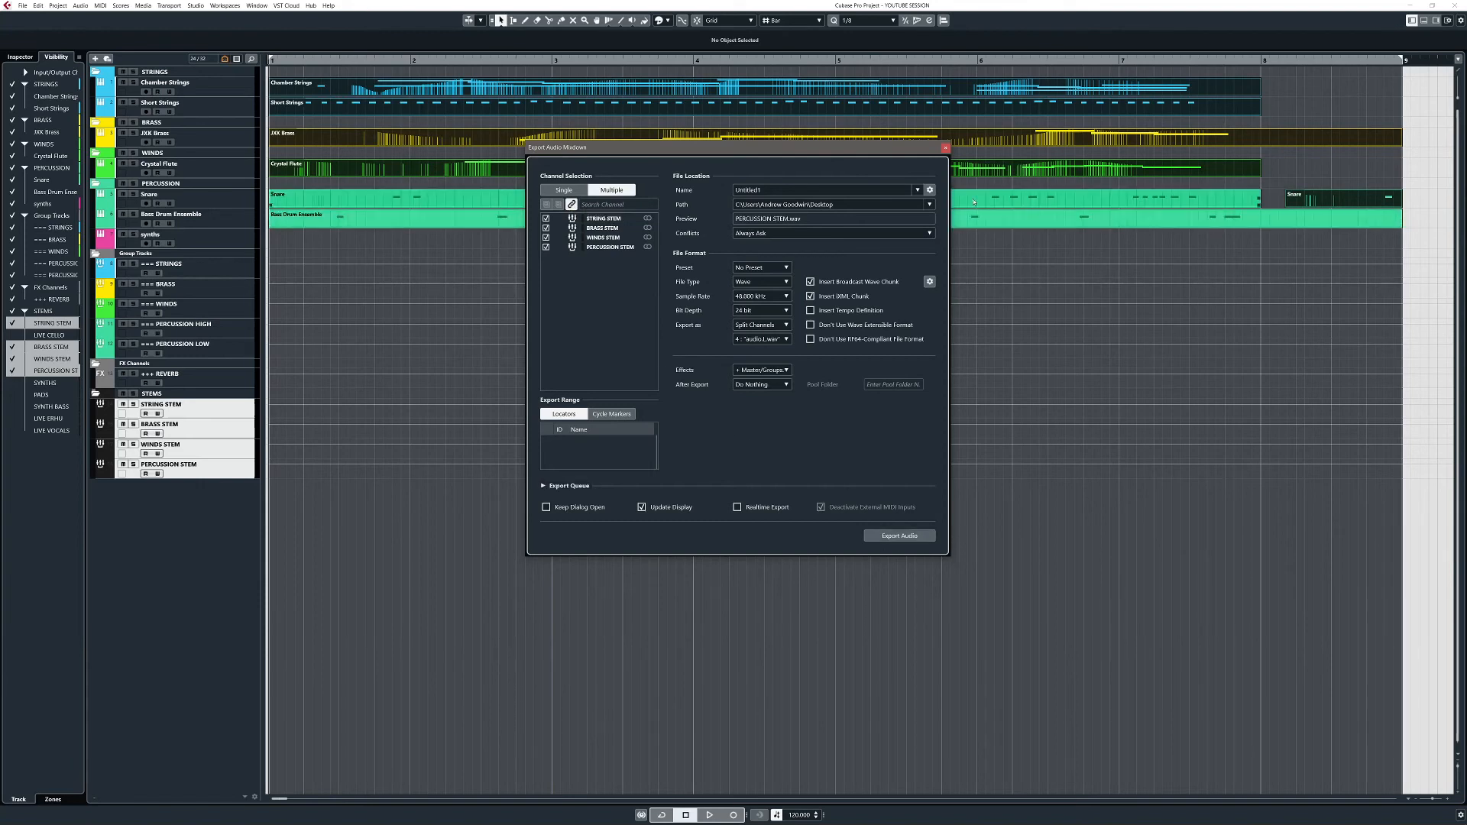
# Step: Close the Export Audio Mixdown window without exporting
pyautogui.click(945, 148)
pyautogui.click(1287, 116)
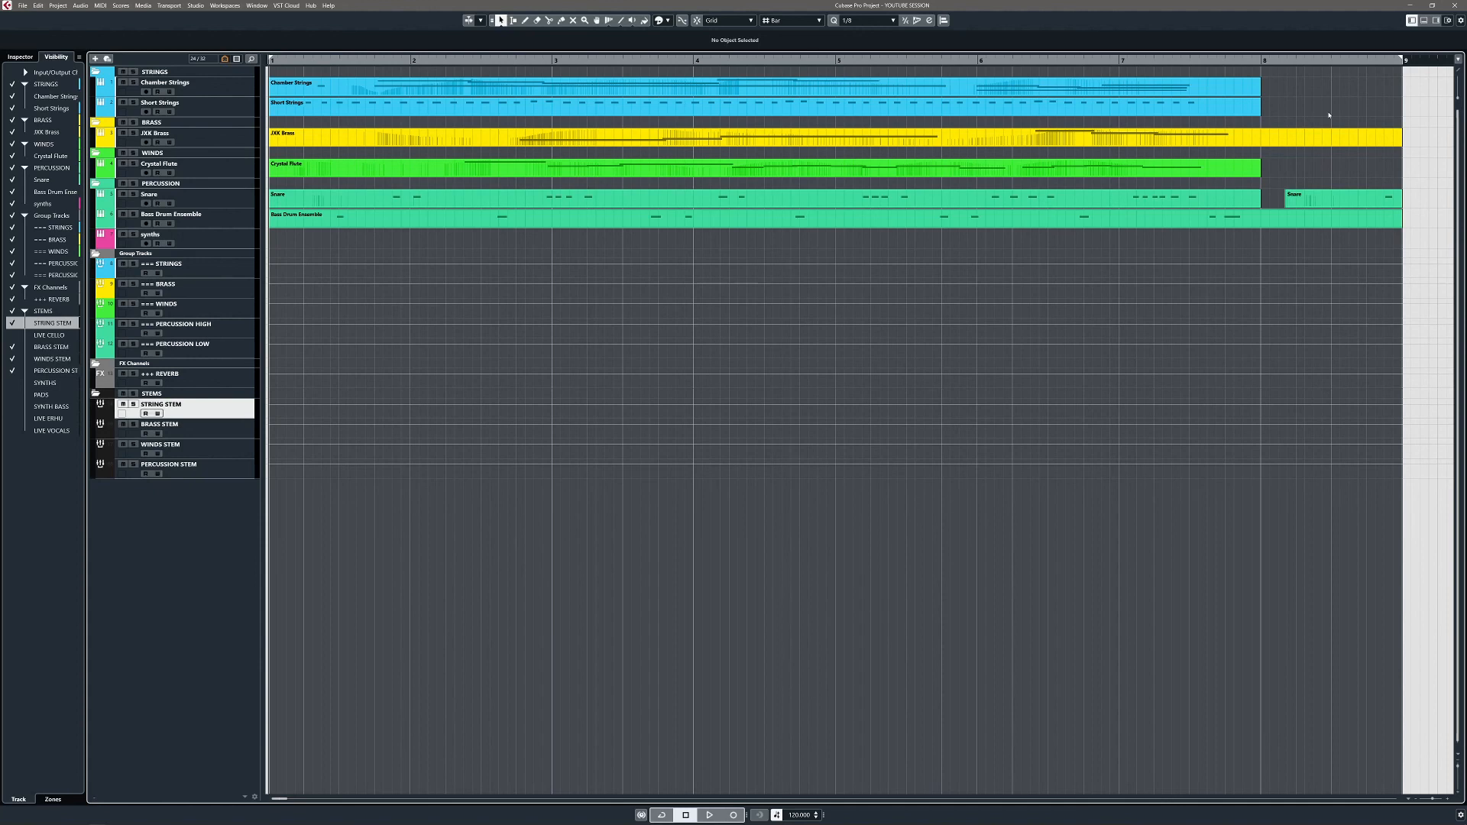
# Step: Make LIVE CELLO, SYNTHS, PADS, SYNTH BASS and LIVE VOCALS visible, select STRING STEM, and rerun the Ctrl+A macro
pyautogui.click(13, 383)
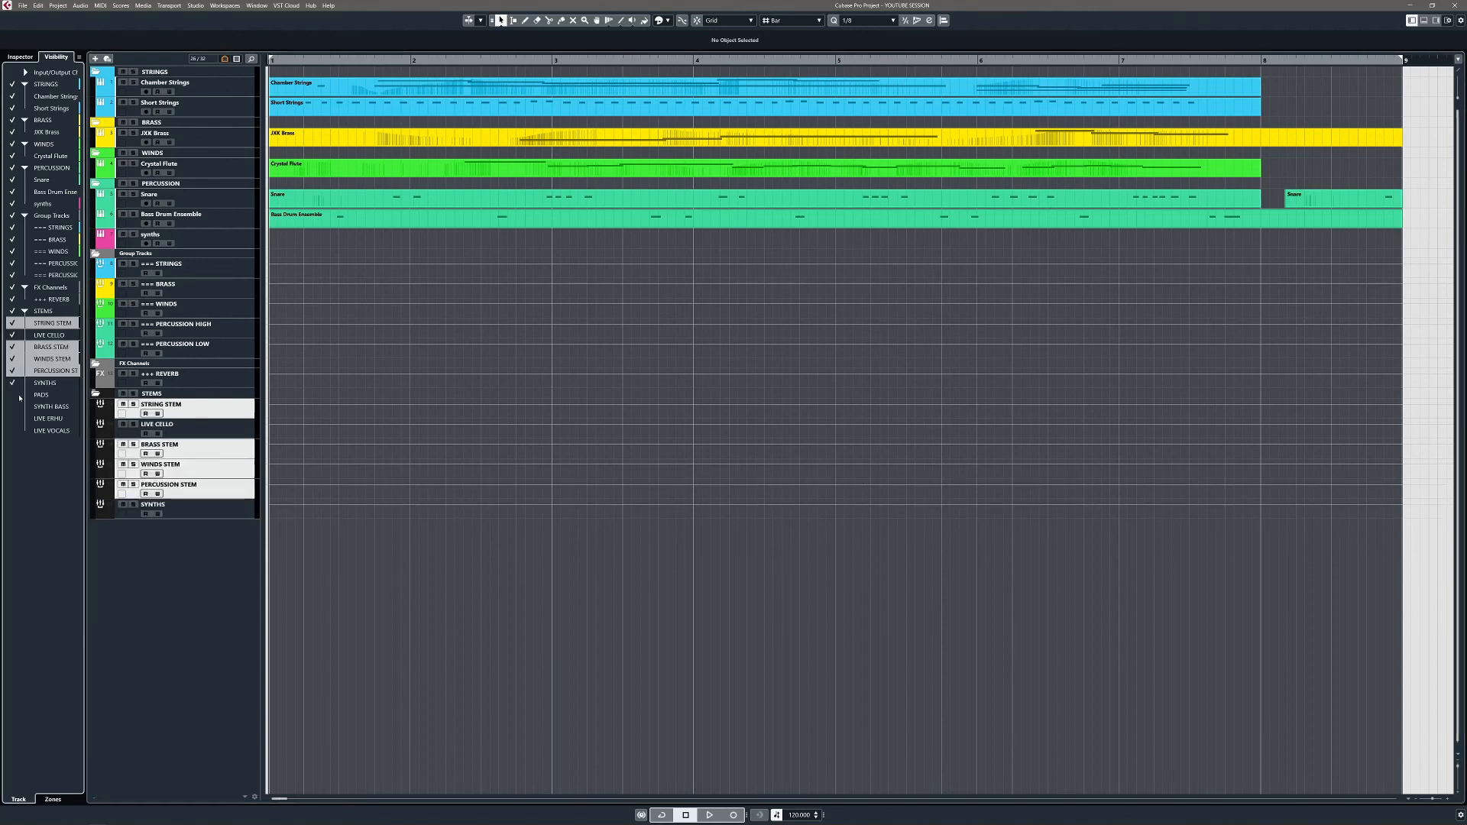
pyautogui.click(13, 395)
pyautogui.click(13, 407)
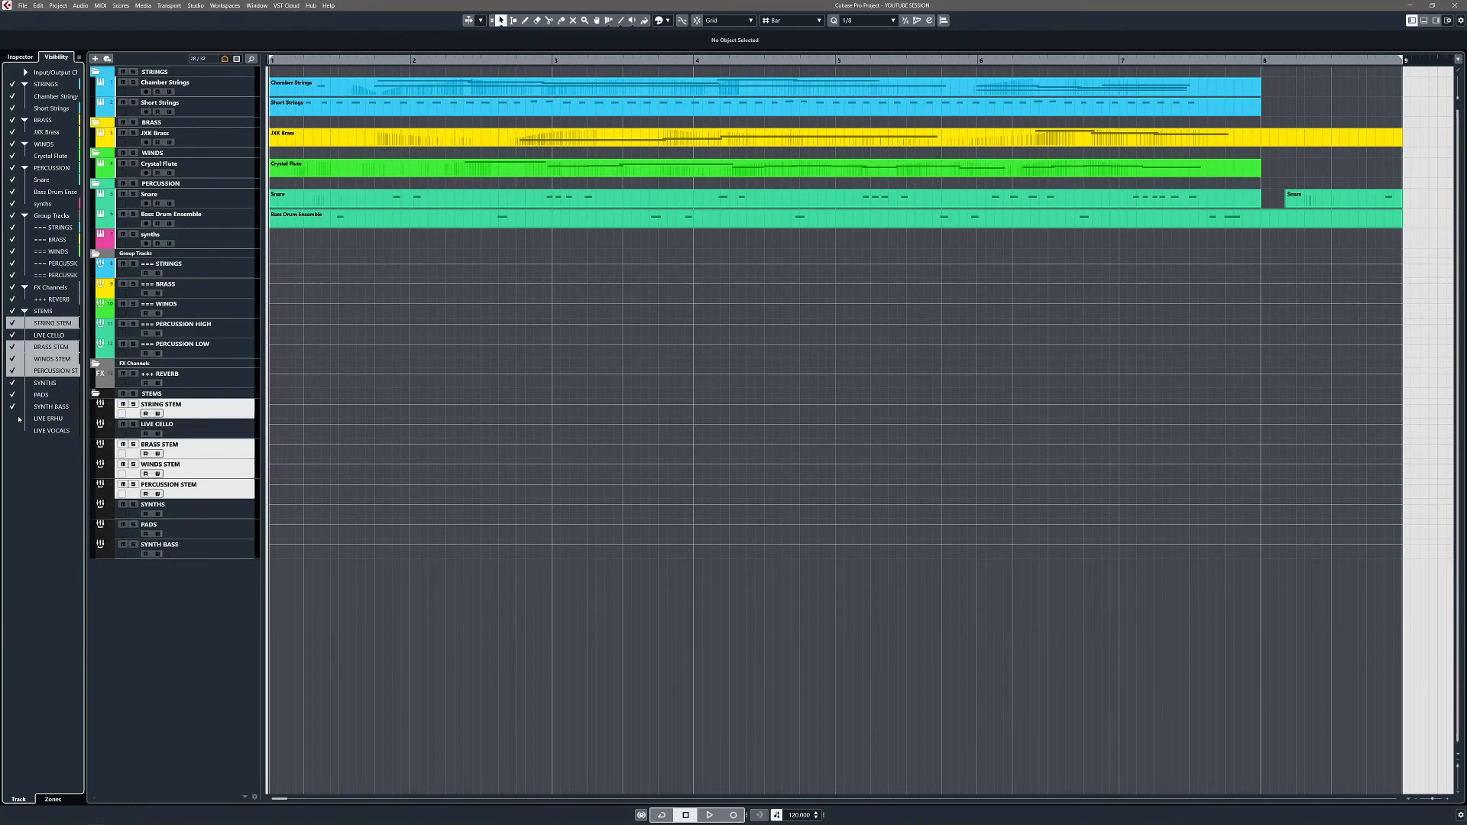
pyautogui.click(13, 419)
pyautogui.click(13, 430)
pyautogui.click(197, 430)
pyautogui.click(214, 411)
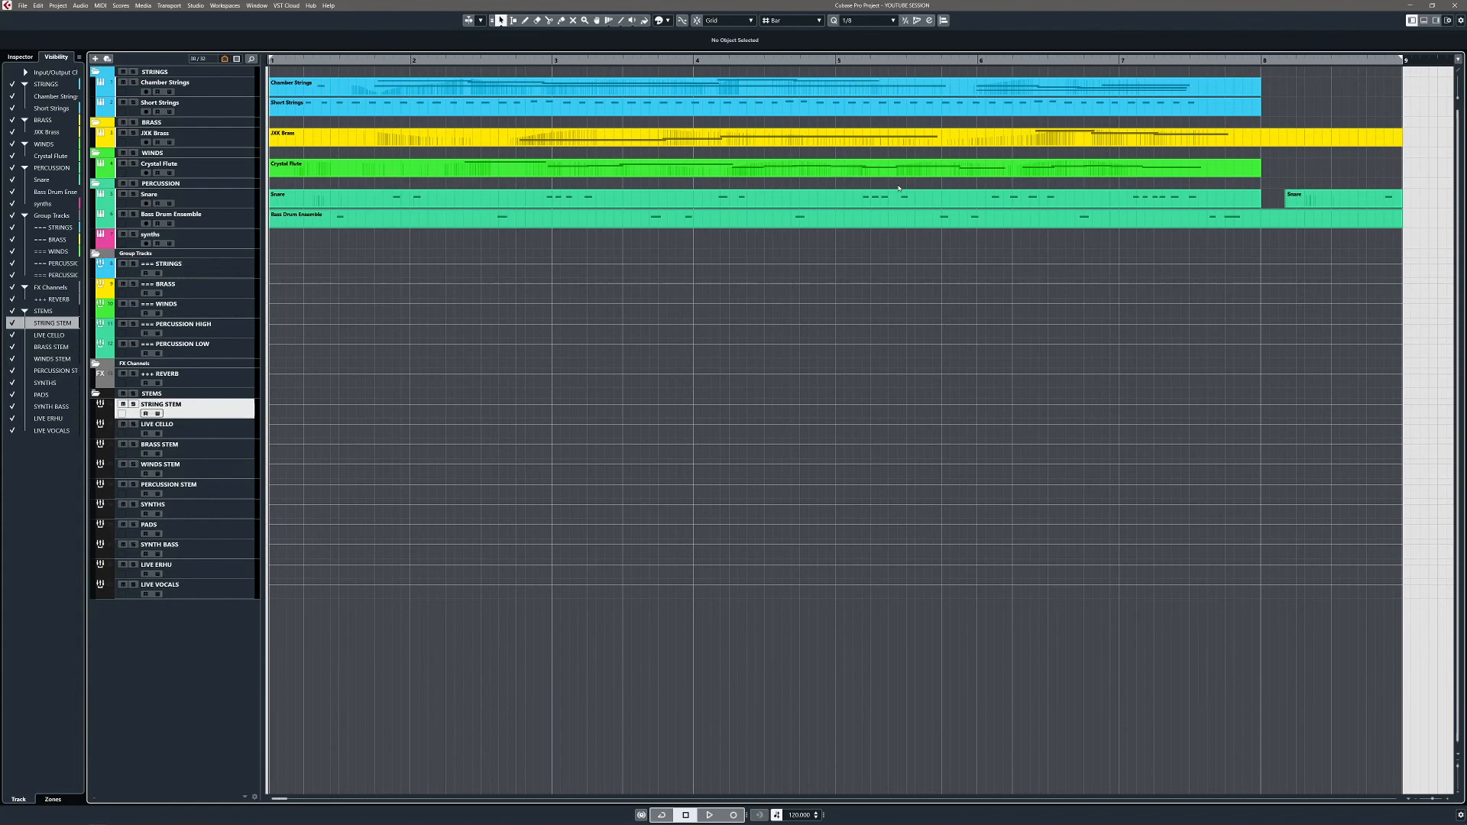
pyautogui.hotkey('ctrl', 'a')
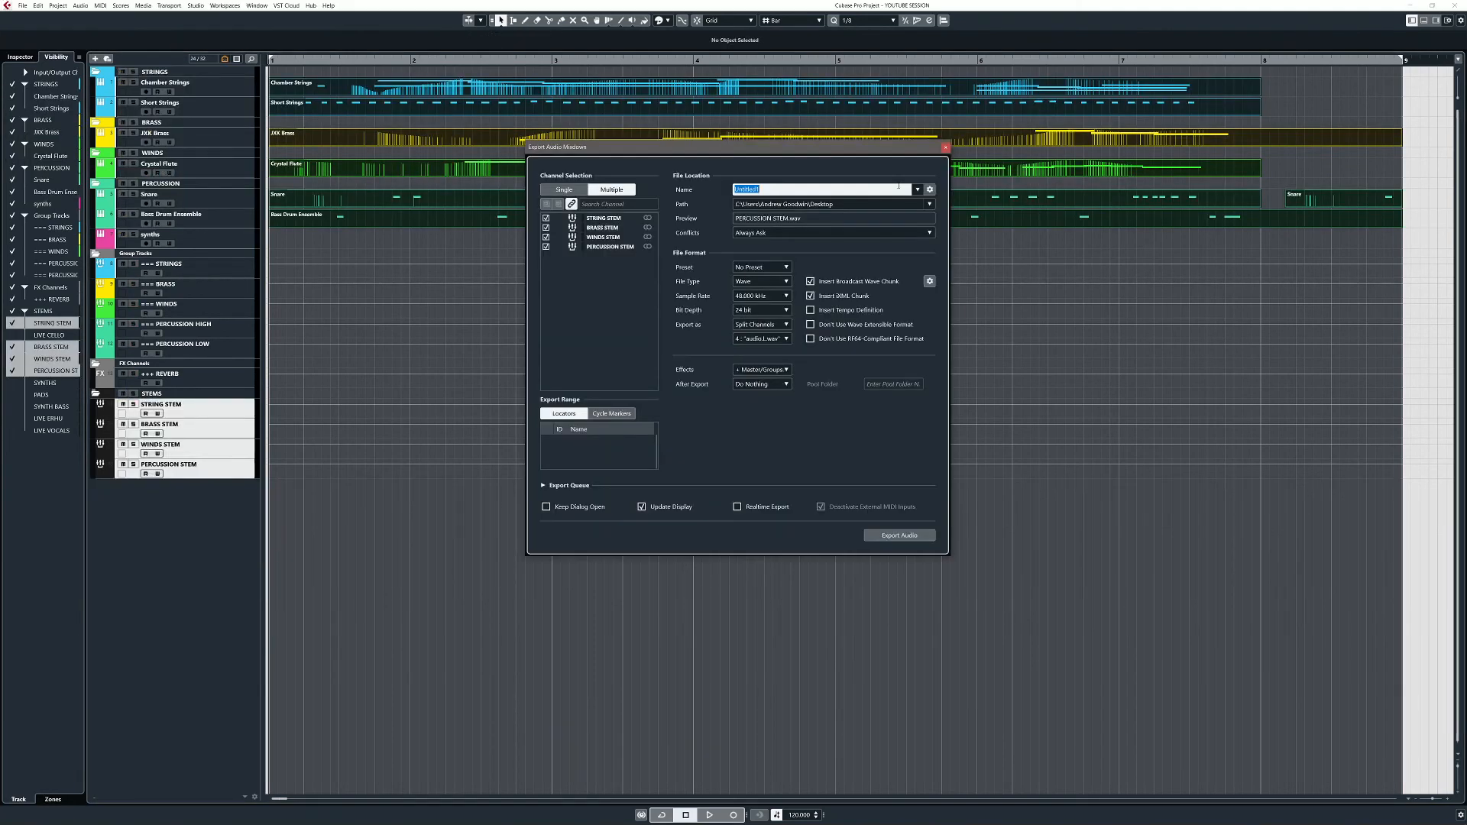